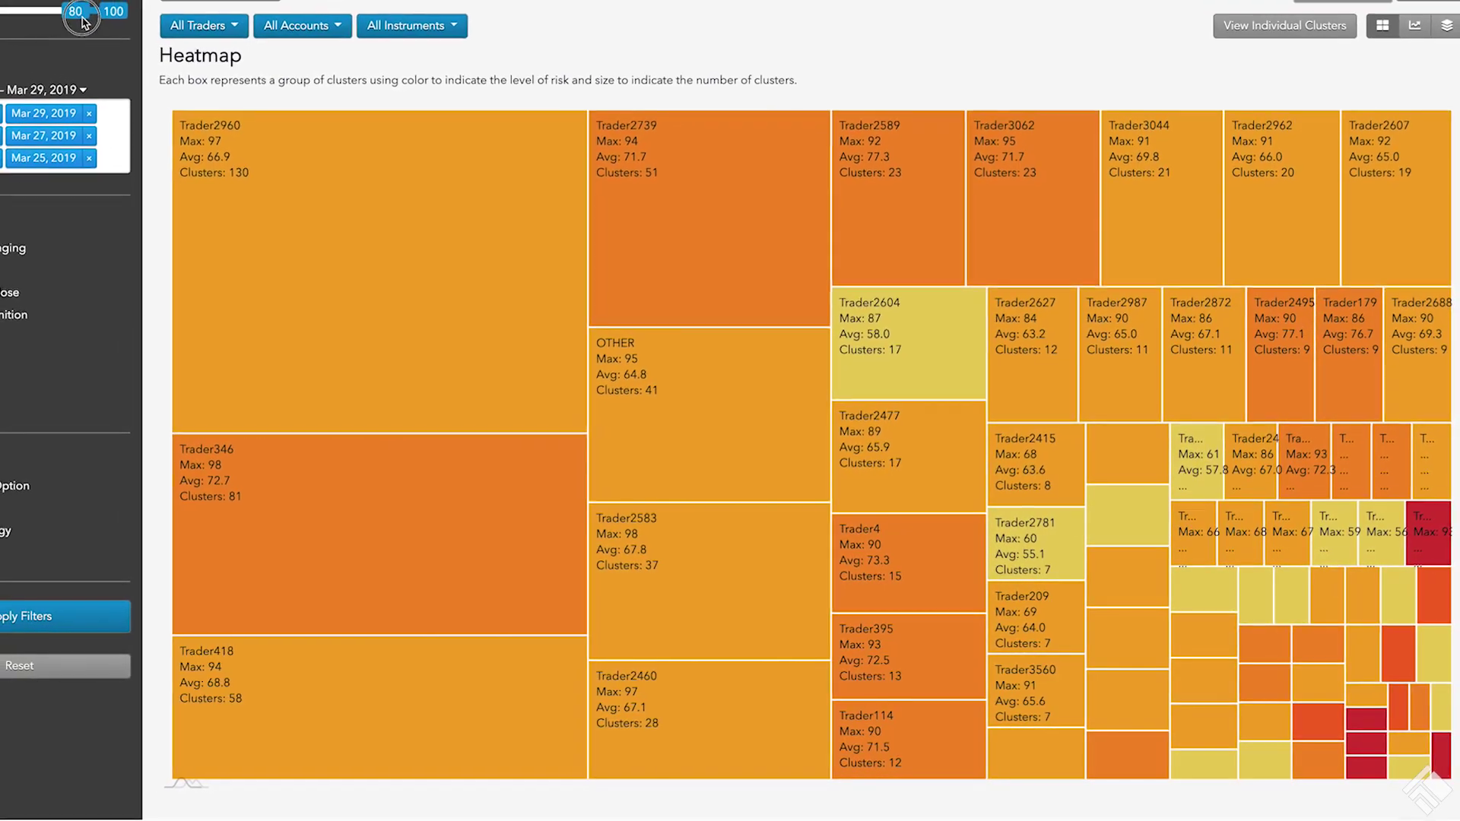
- Apply the 80 to 100 score range to the heatmap and open the Trader2960 cluster group
{"action": "left_click", "coordinate": [61, 616]}
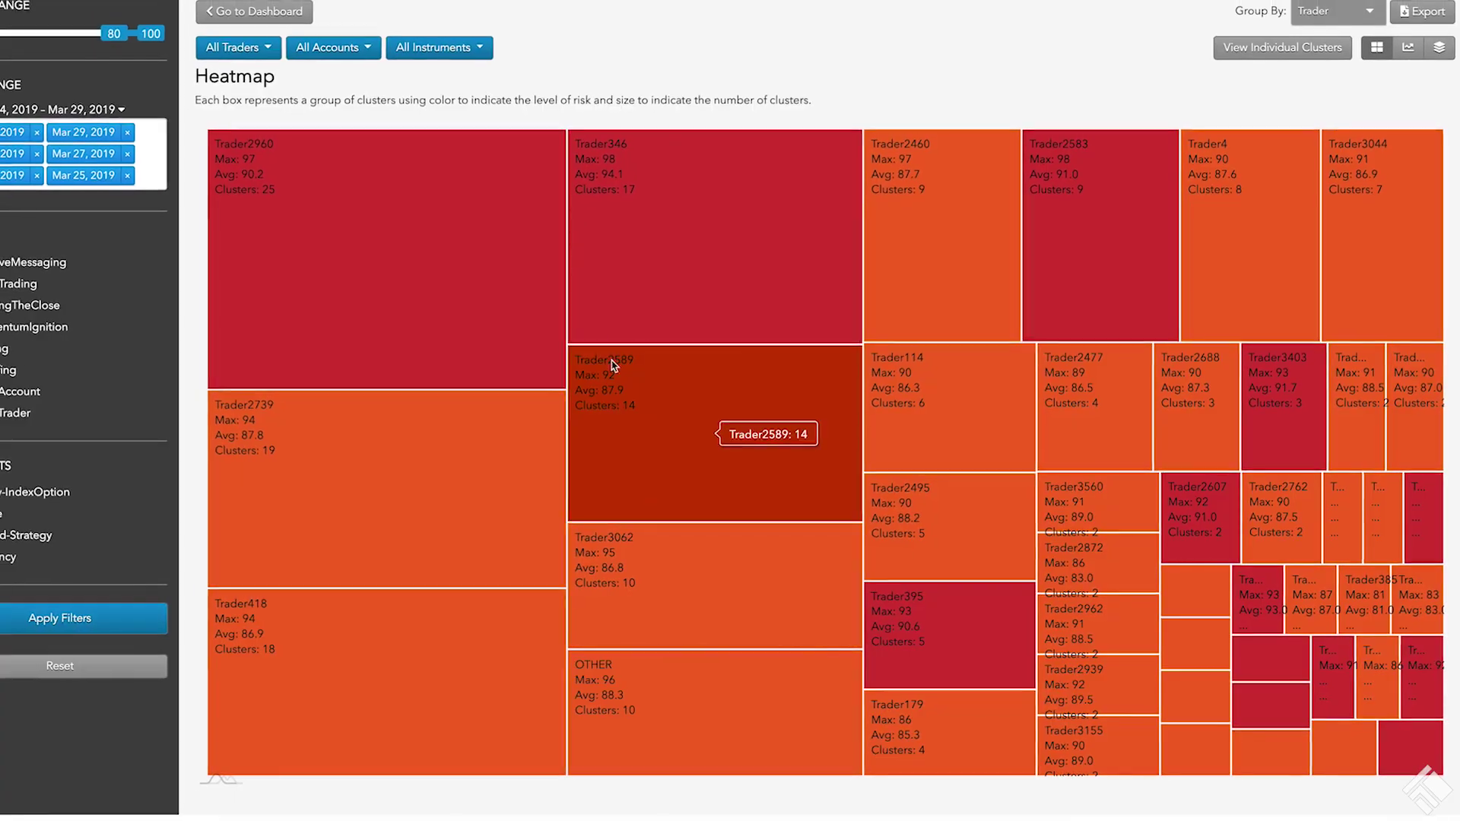
{"action": "left_click", "coordinate": [397, 286]}
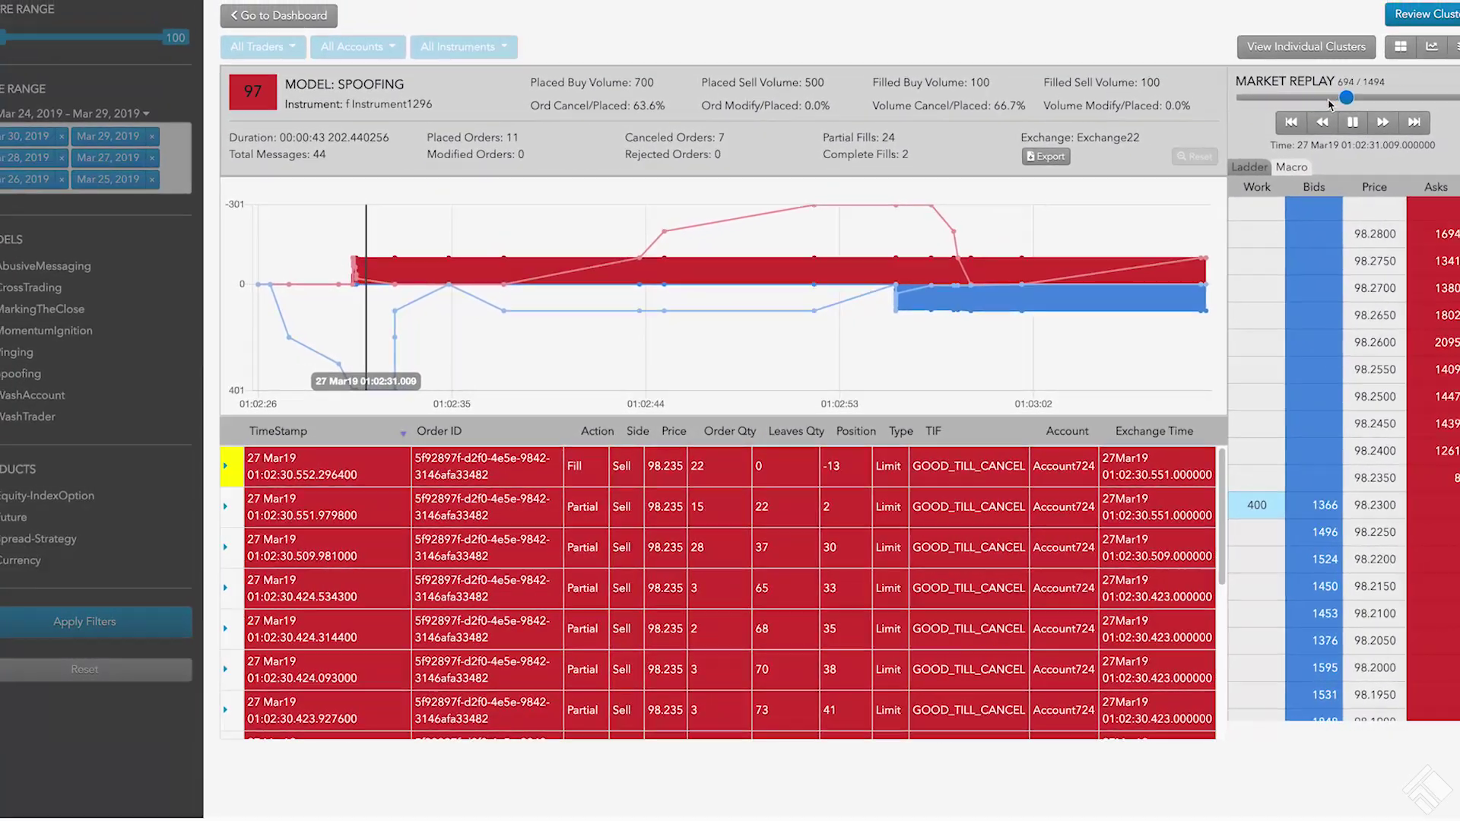
- Switch the market replay of the spoofing cluster to the Macro view
{"action": "left_click", "coordinate": [1293, 169]}
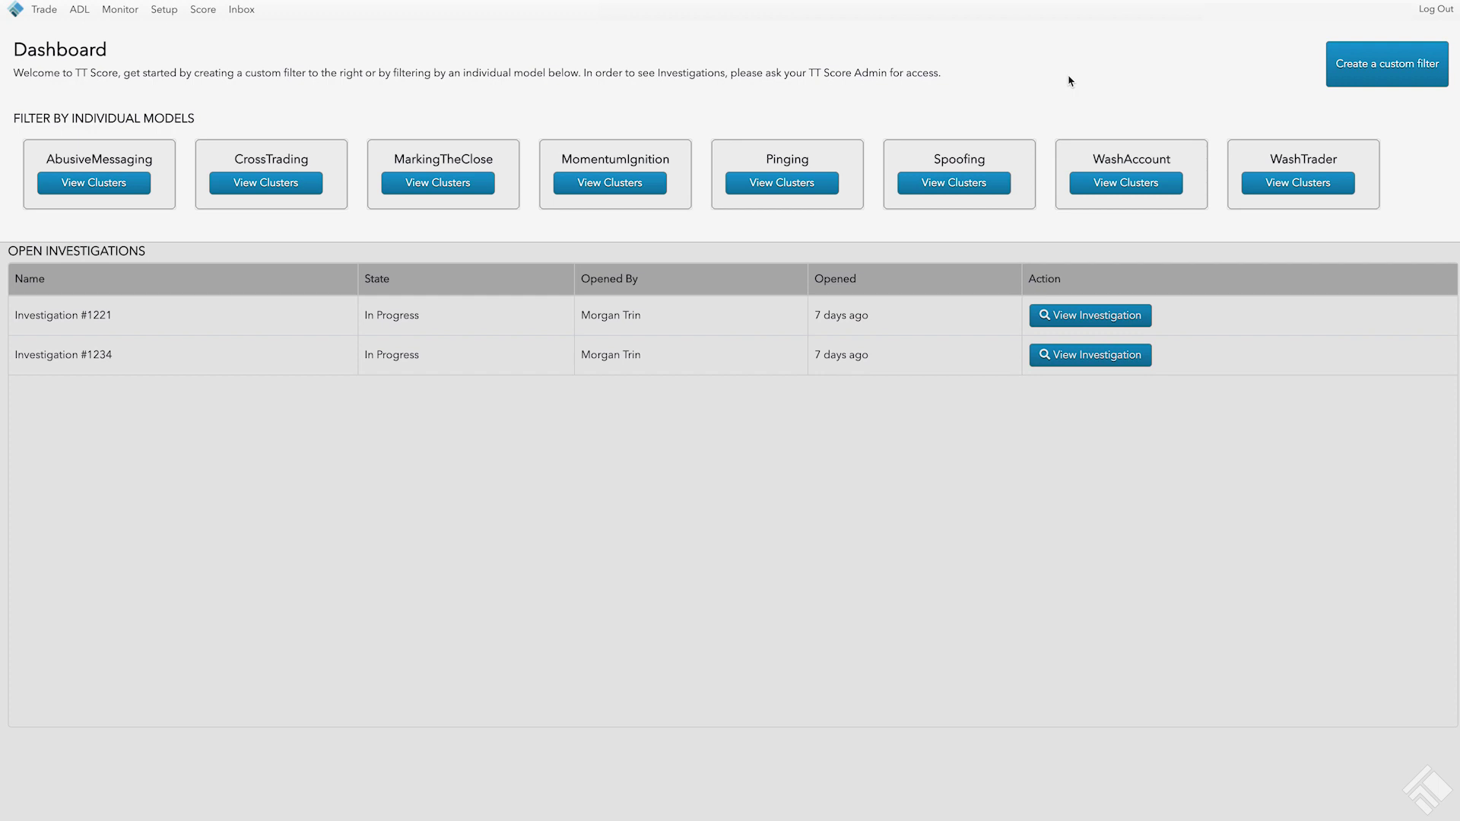
- Open the clusters of the Spoofing model and set the date range to March 24 – March 29, 2019
{"action": "left_click", "coordinate": [976, 189]}
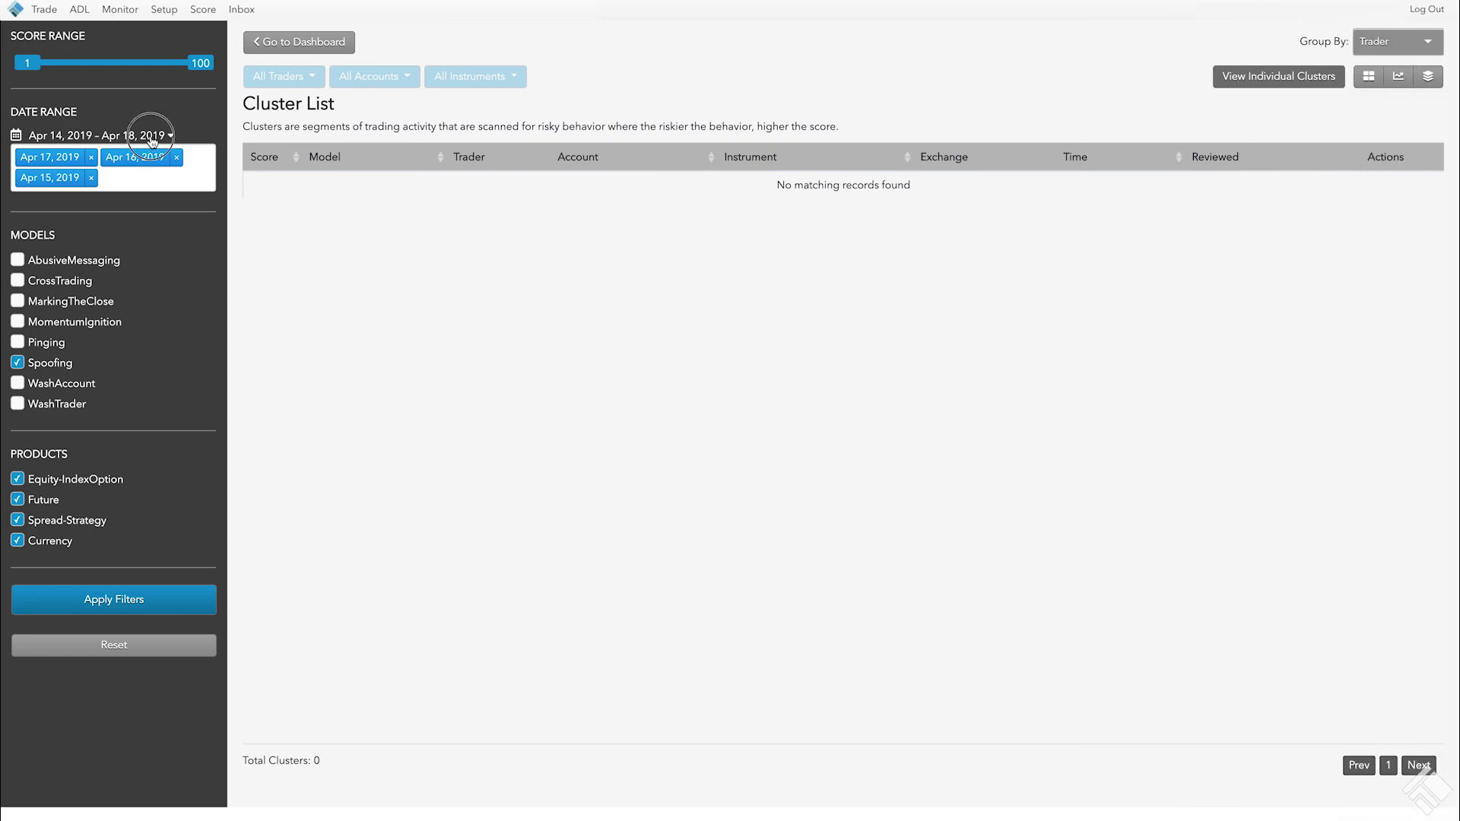
{"action": "left_click", "coordinate": [151, 136]}
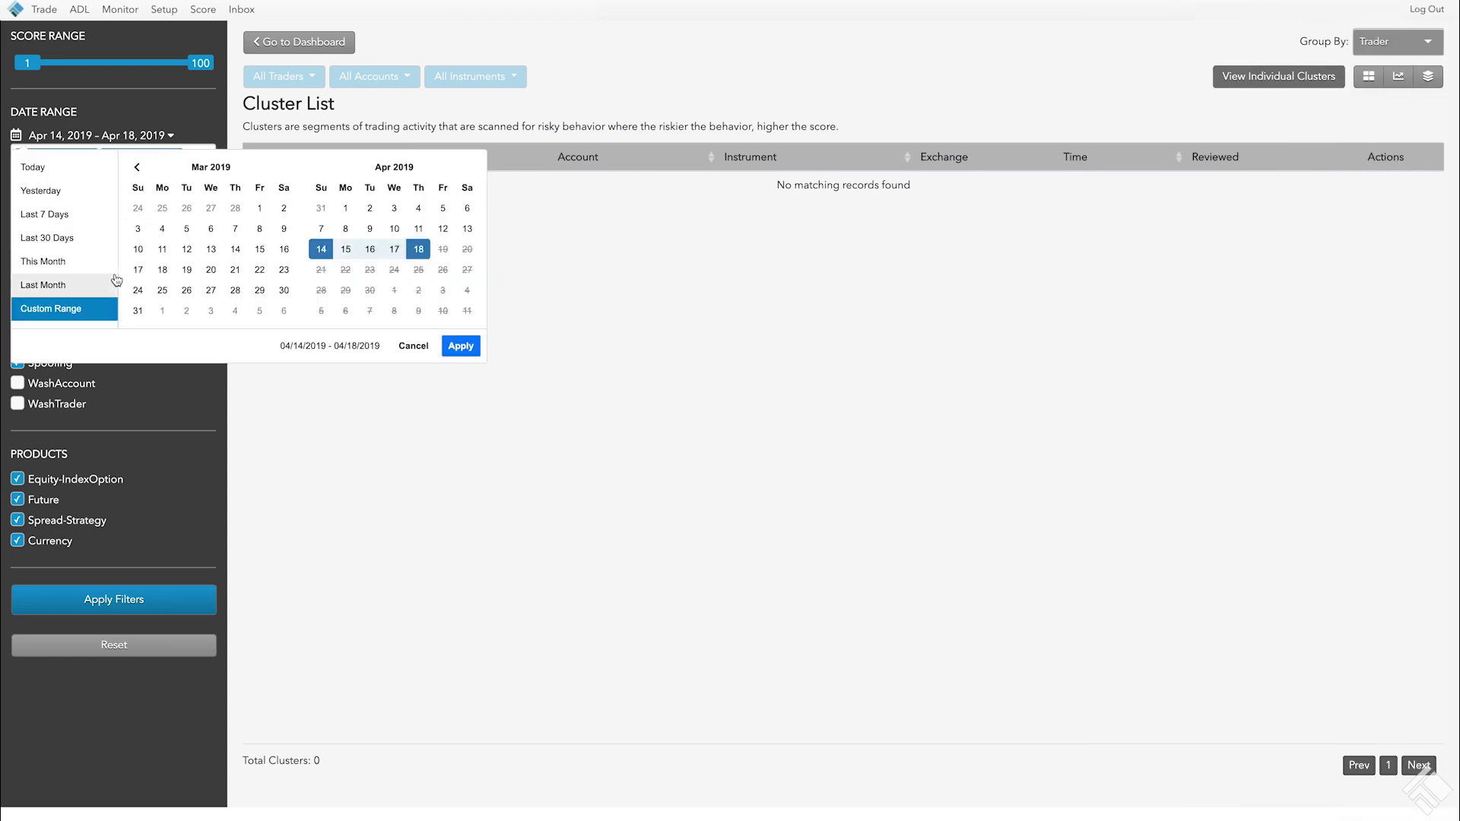
{"action": "left_click", "coordinate": [137, 290]}
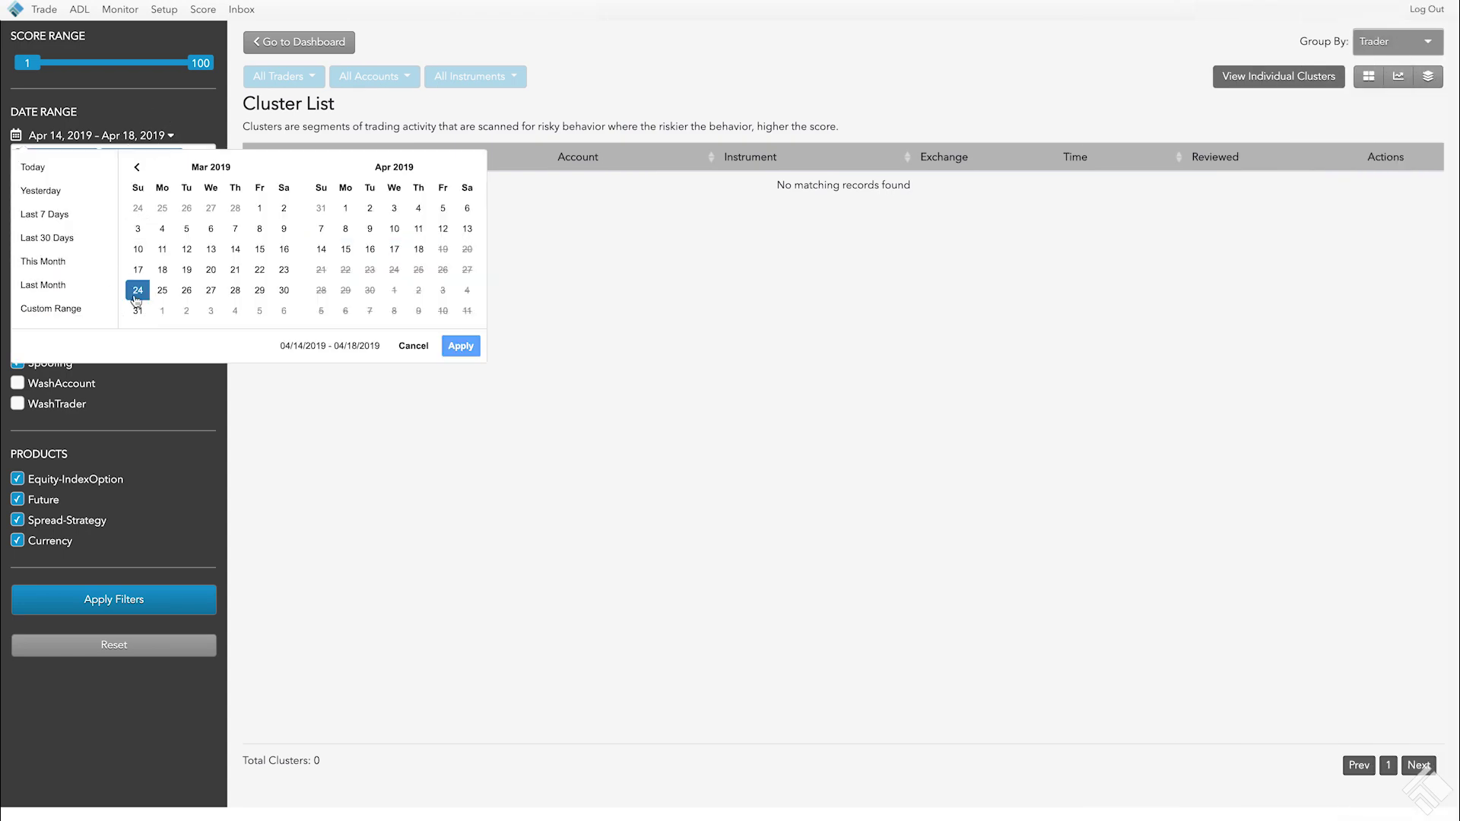
{"action": "left_click", "coordinate": [260, 295]}
{"action": "left_click", "coordinate": [464, 347]}
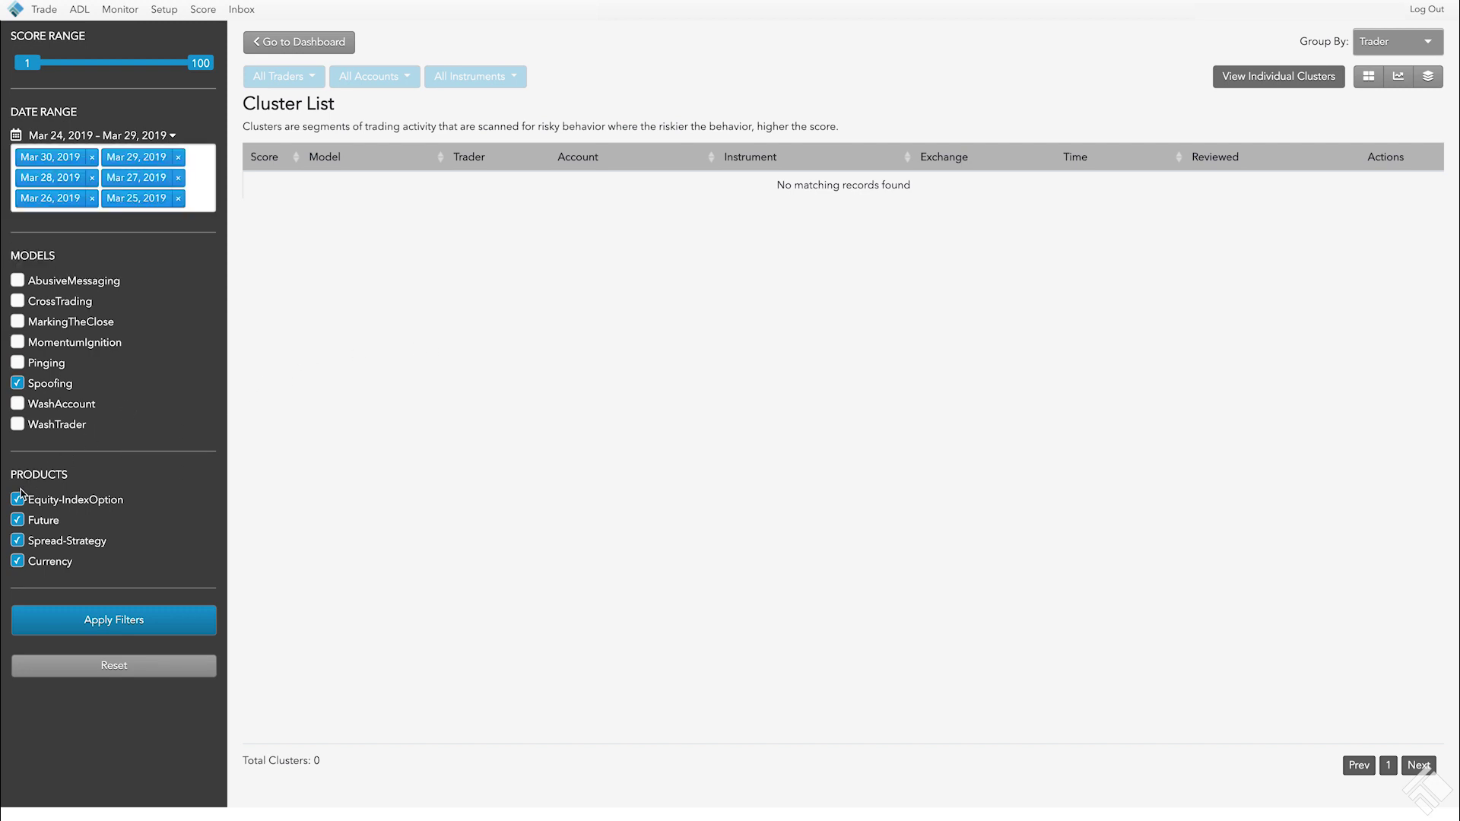
- Limit the products to Future by excluding Equity-IndexOption, Spread-Strategy and Currency, and apply the filters
{"action": "left_click", "coordinate": [17, 500]}
{"action": "left_click", "coordinate": [18, 541]}
{"action": "left_click", "coordinate": [18, 561]}
{"action": "left_click", "coordinate": [123, 623]}
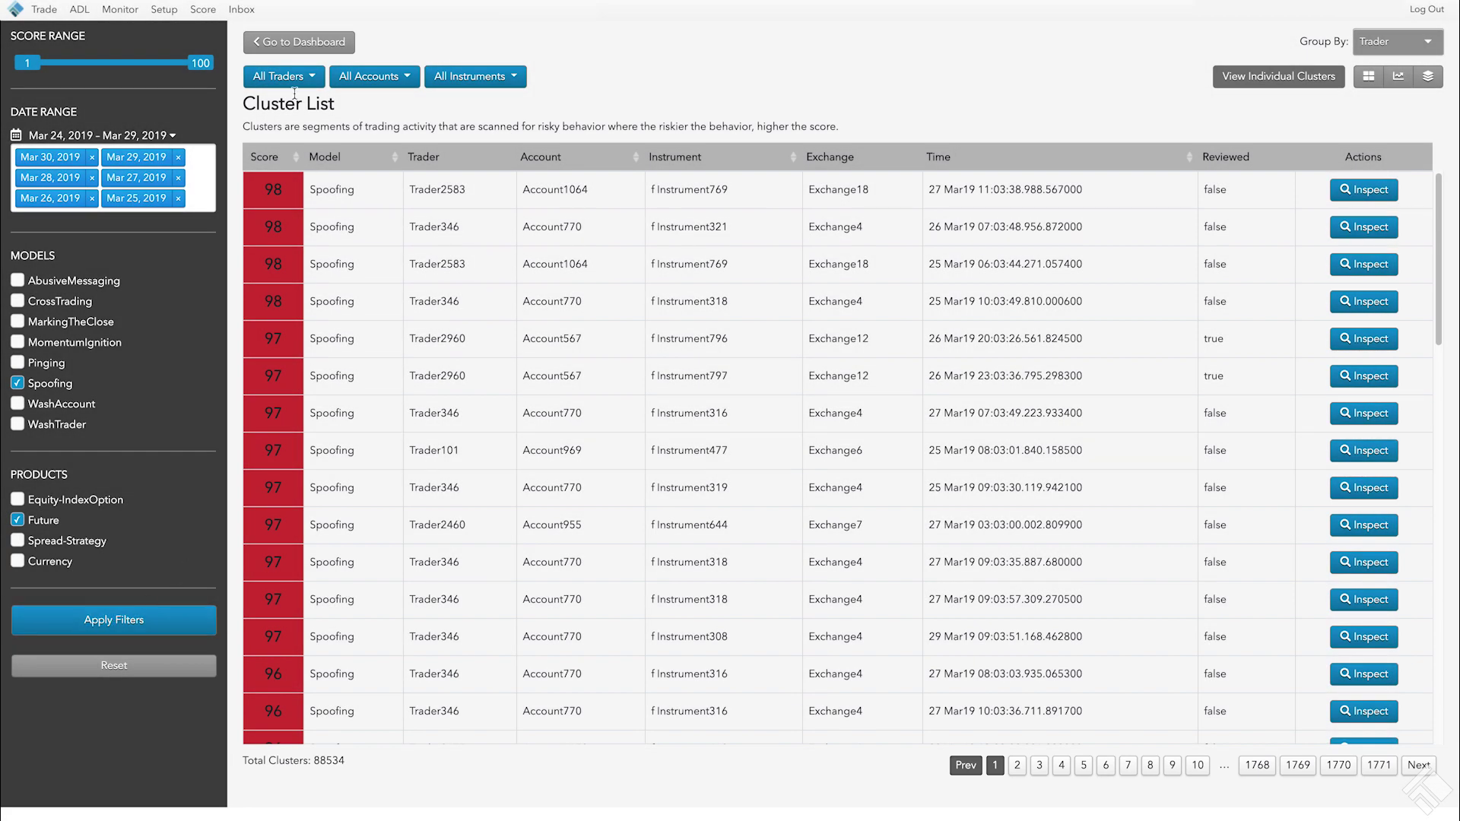
- Look through the trader, account and instrument choices available for filtering the cluster list
{"action": "left_click", "coordinate": [314, 76]}
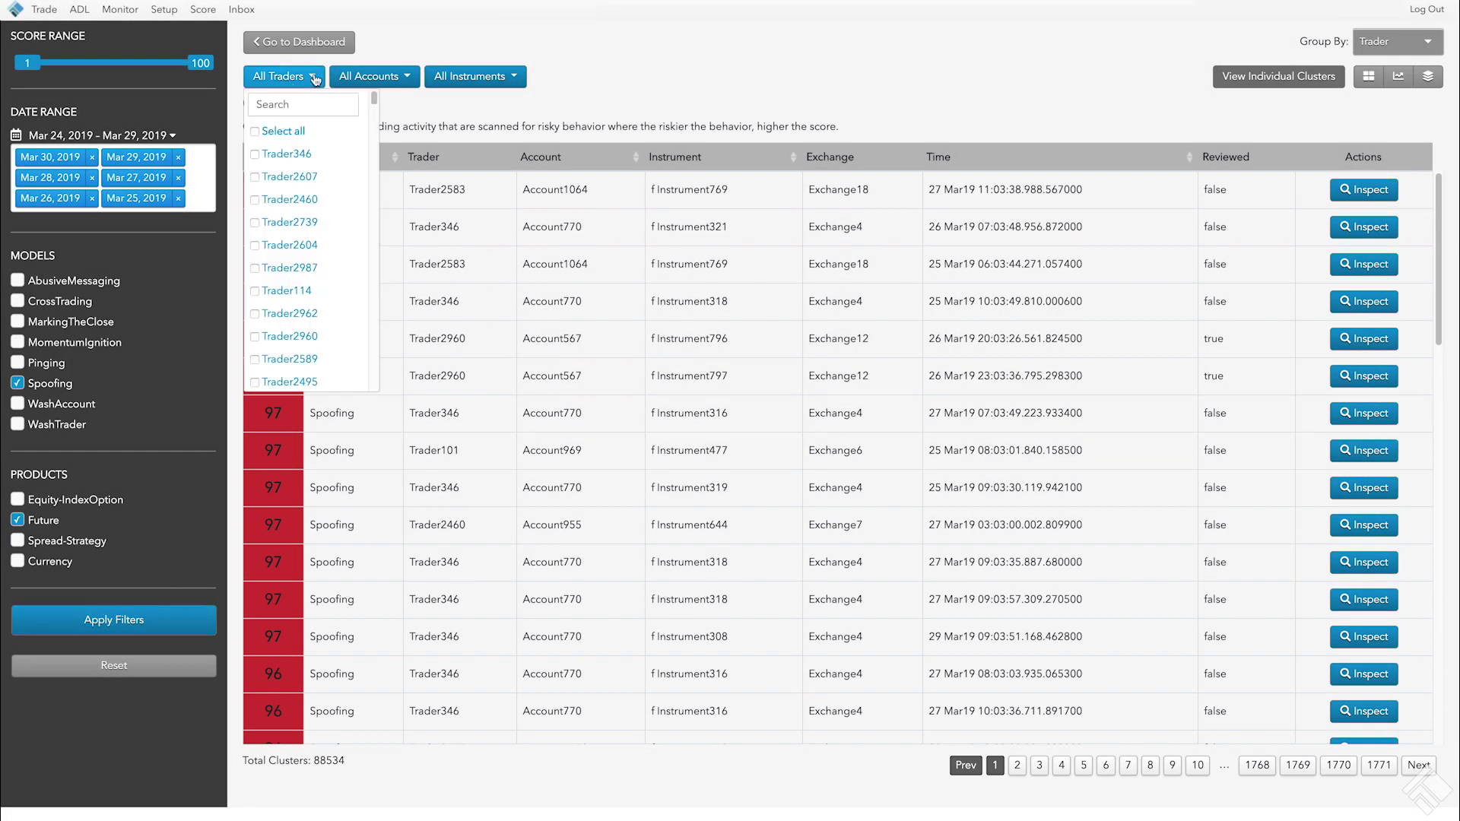
{"action": "left_click", "coordinate": [382, 76]}
{"action": "left_click", "coordinate": [475, 76]}
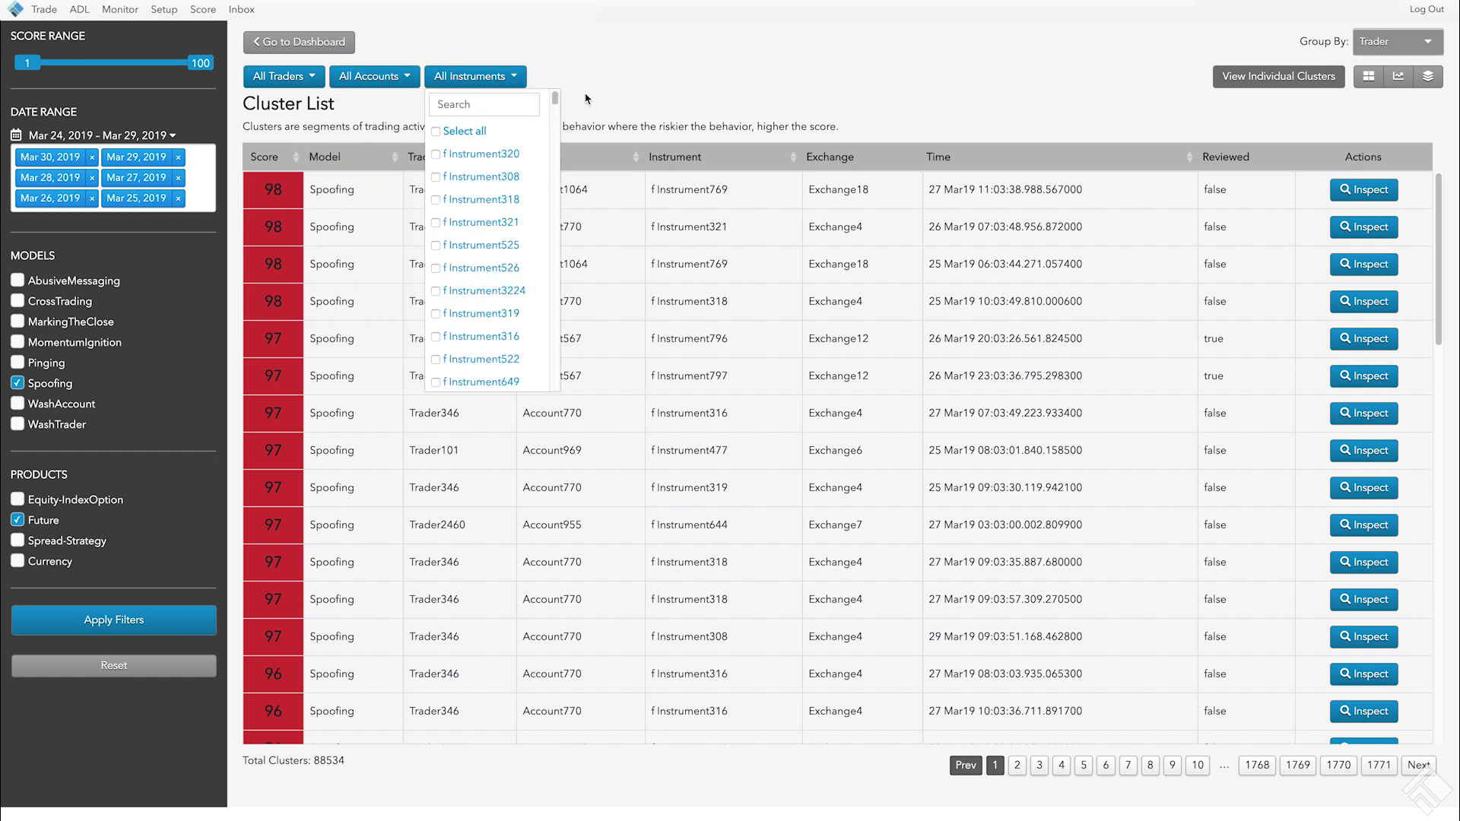
{"action": "left_click", "coordinate": [585, 99]}
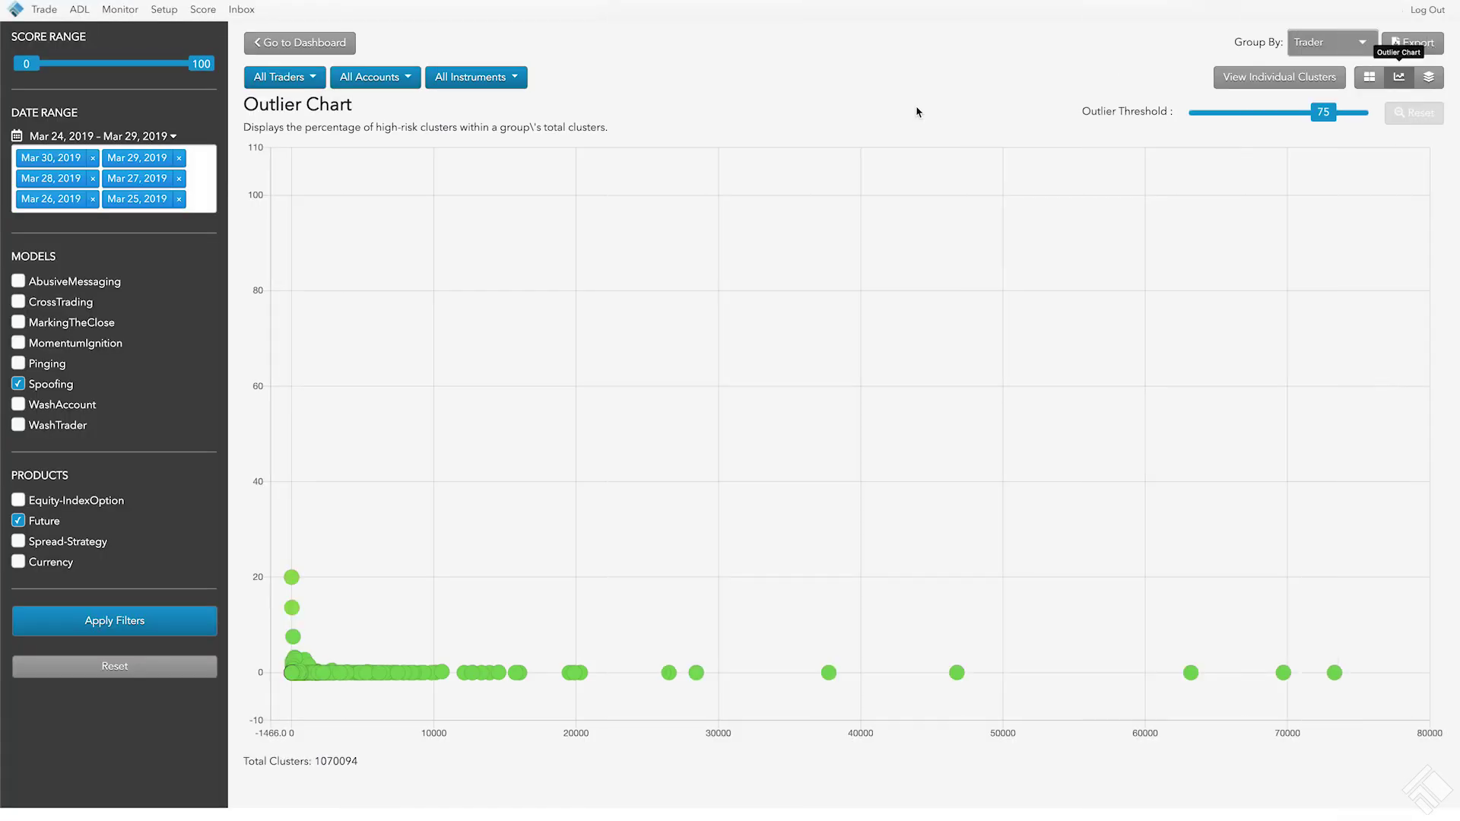
- View the available grouping options for the outlier chart, keeping the grouping by trader
{"action": "left_click", "coordinate": [1363, 38]}
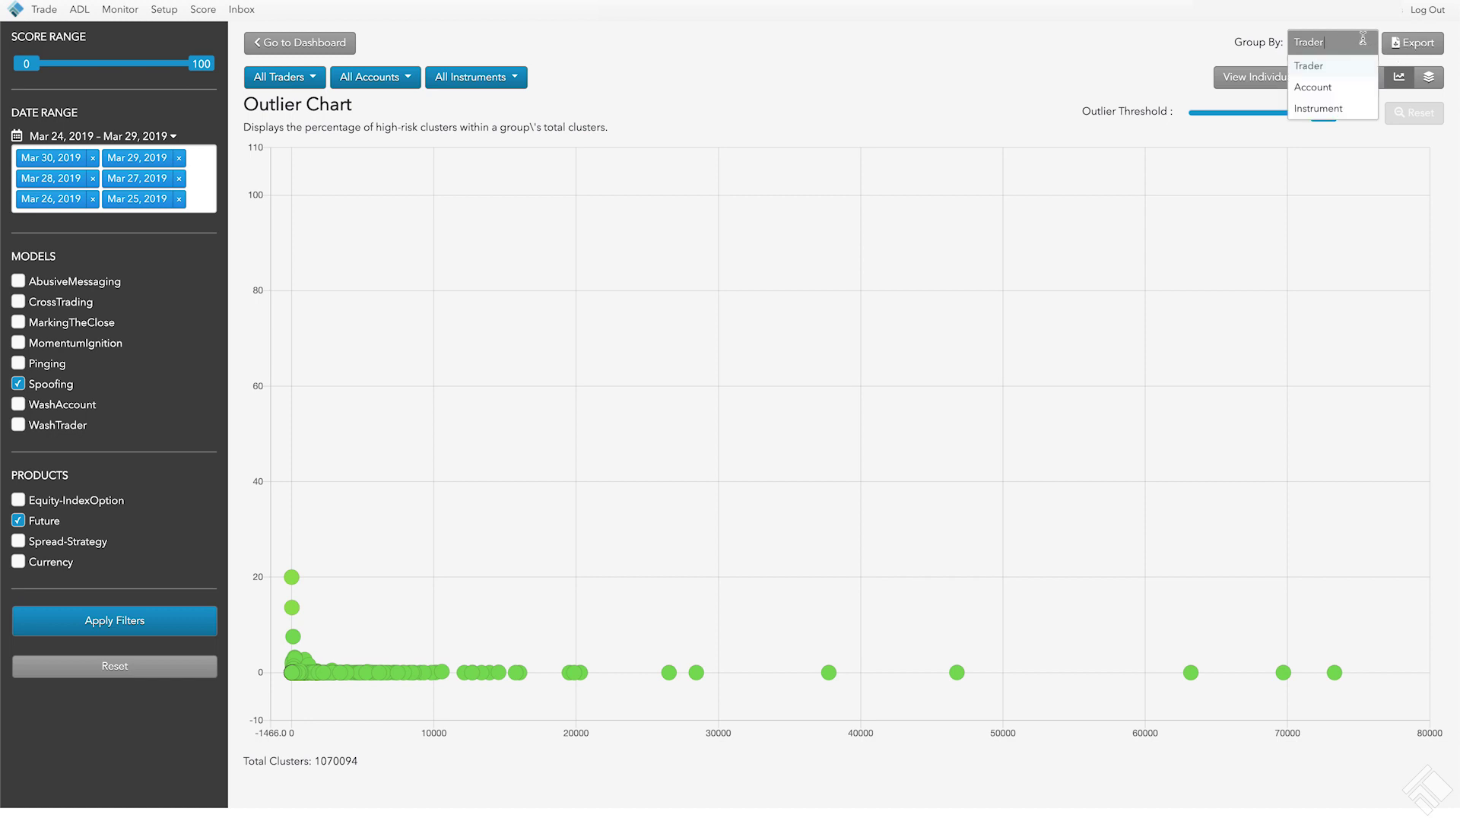
{"action": "left_click", "coordinate": [876, 63]}
{"action": "left_click", "coordinate": [876, 62]}
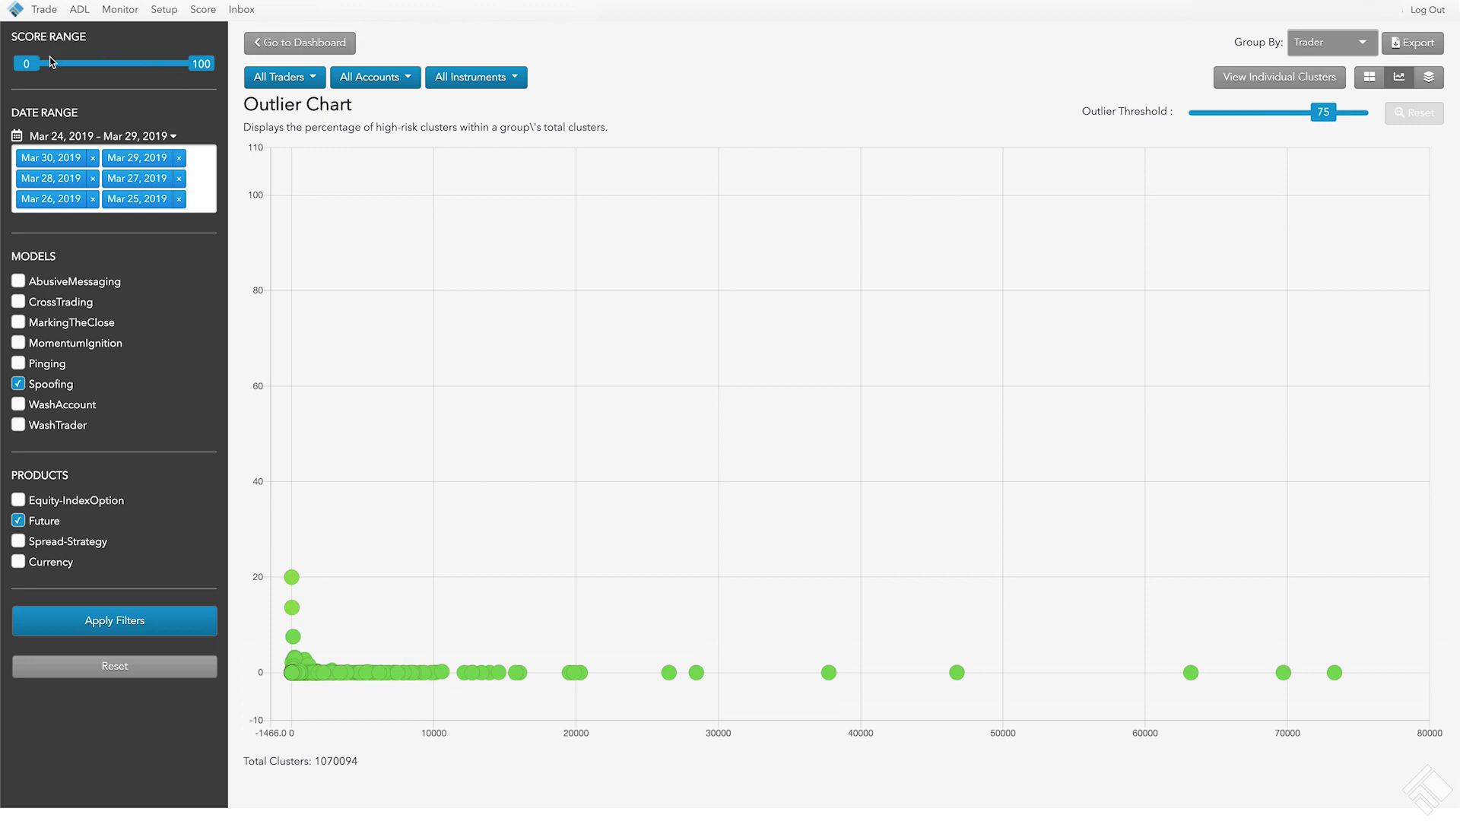
- Filter the outlier chart to the score range 50 to 100 and check the details of the Trader2589 point
{"action": "left_click_drag", "start_coordinate": [28, 67], "coordinate": [116, 74]}
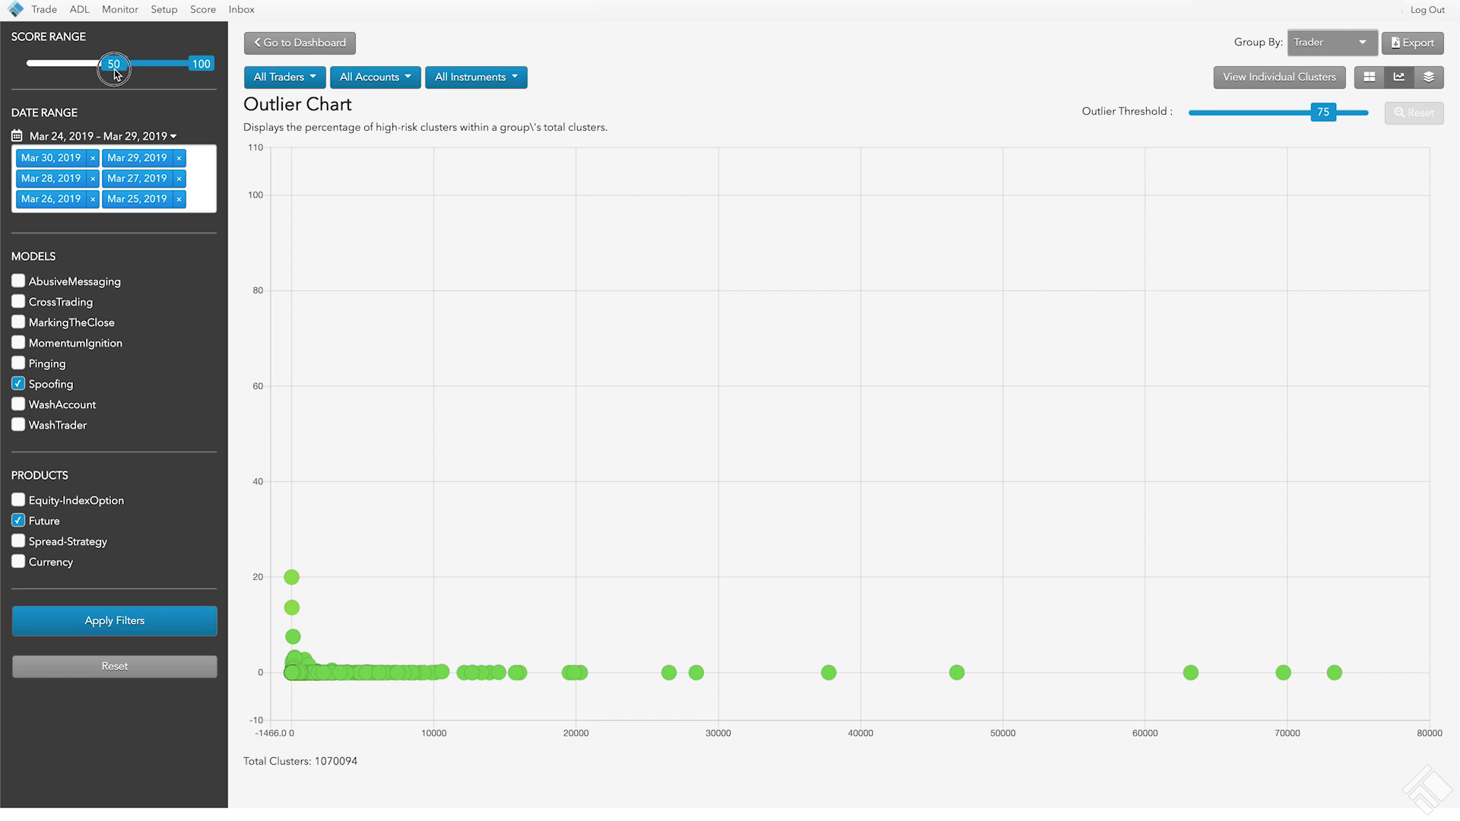
{"action": "left_click", "coordinate": [149, 623]}
{"action": "mouse_move", "coordinate": [366, 305]}
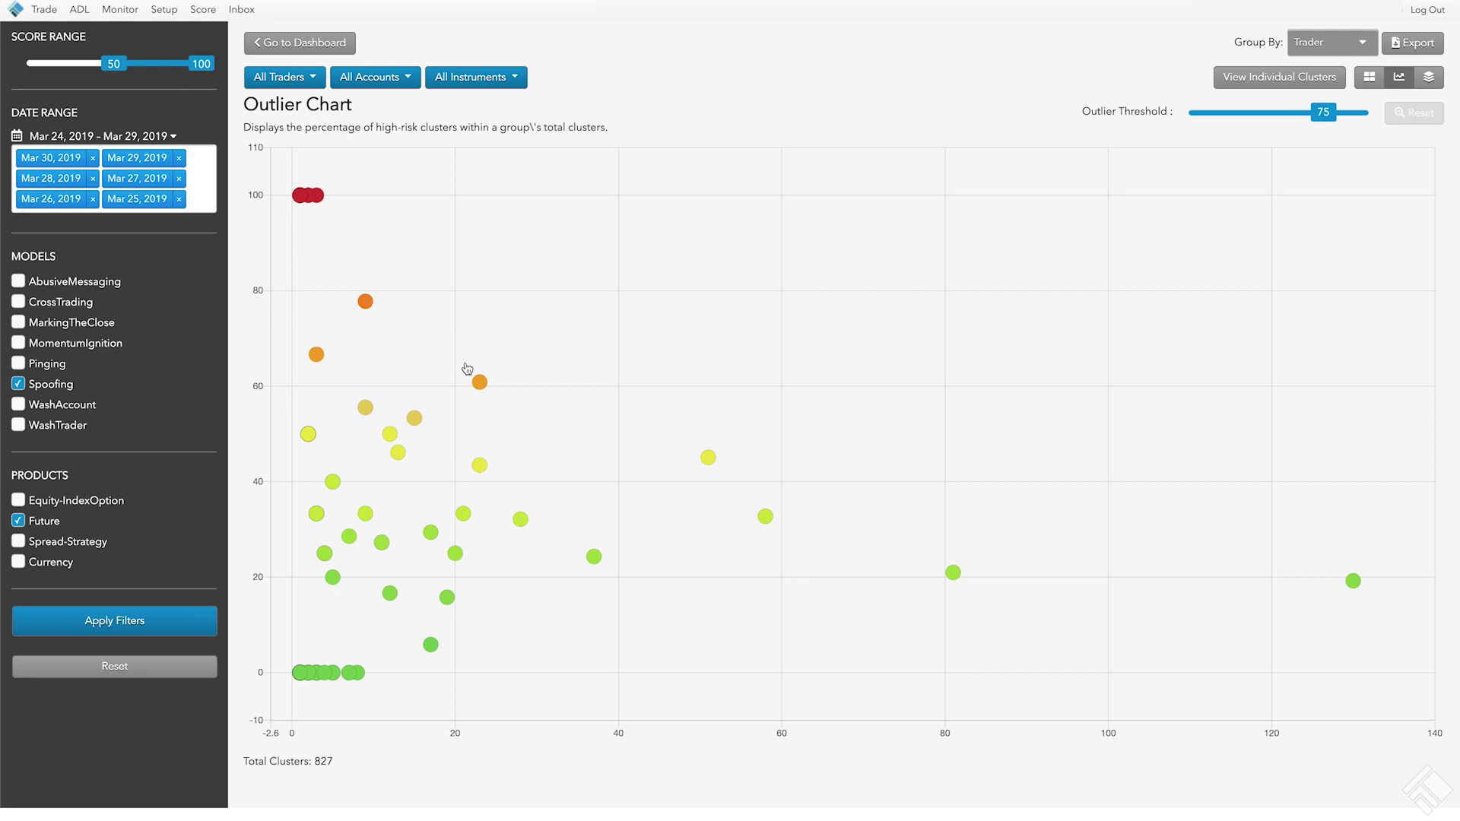
{"action": "mouse_move", "coordinate": [481, 385]}
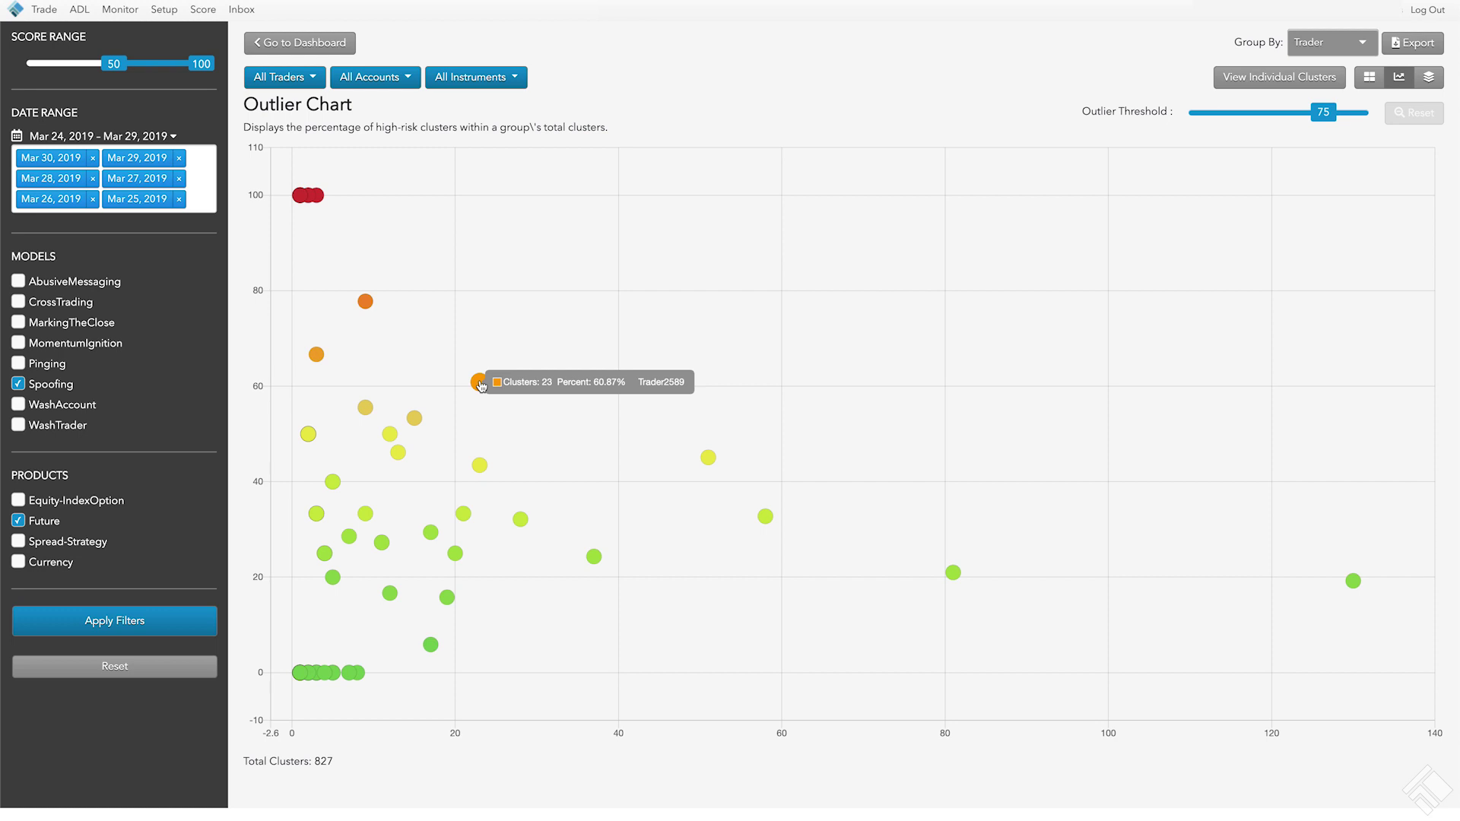
- Set the outlier threshold to 80 and open the point with the most clusters at the 100 percent level
{"action": "left_click_drag", "start_coordinate": [723, 368], "coordinate": [760, 368]}
{"action": "mouse_move", "coordinate": [1324, 119]}
{"action": "left_mouse_down"}
{"action": "mouse_move", "coordinate": [1296, 122]}
{"action": "mouse_move", "coordinate": [1331, 124]}
{"action": "left_mouse_up"}
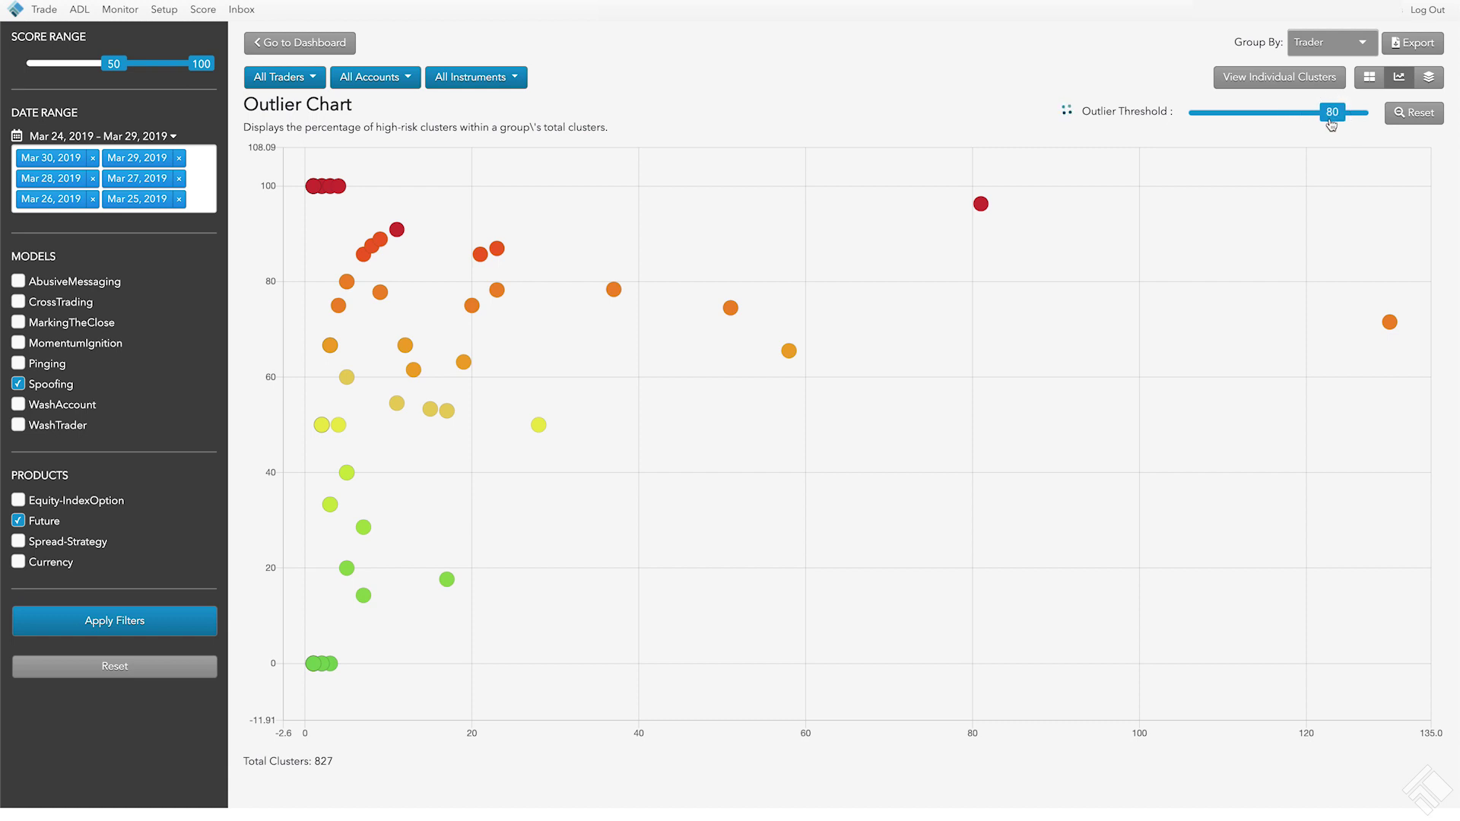
{"action": "left_click", "coordinate": [334, 190]}
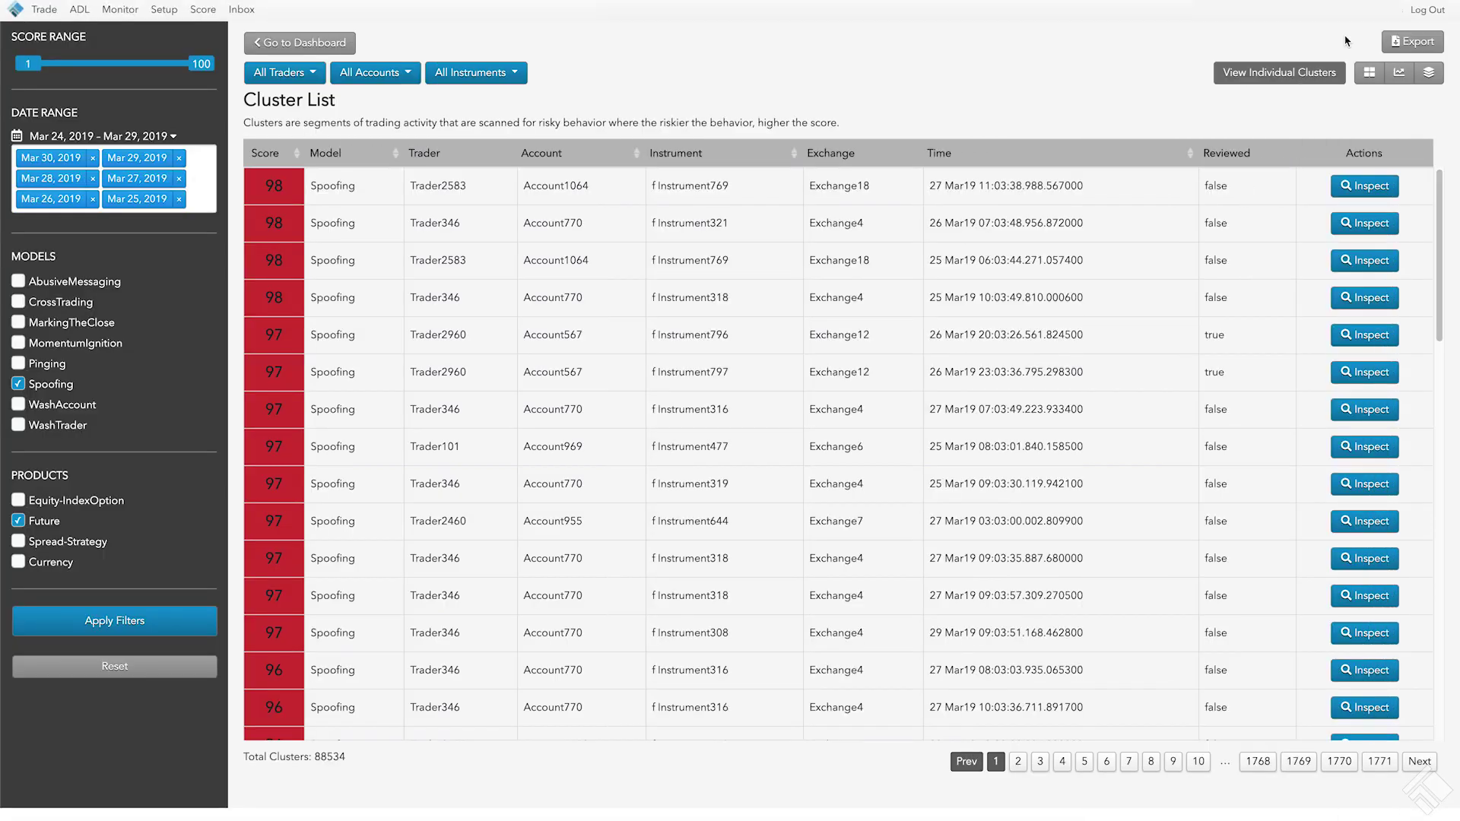
- Show the clusters as a heatmap and filter it to the score range 25 to 100
{"action": "left_click", "coordinate": [1369, 73]}
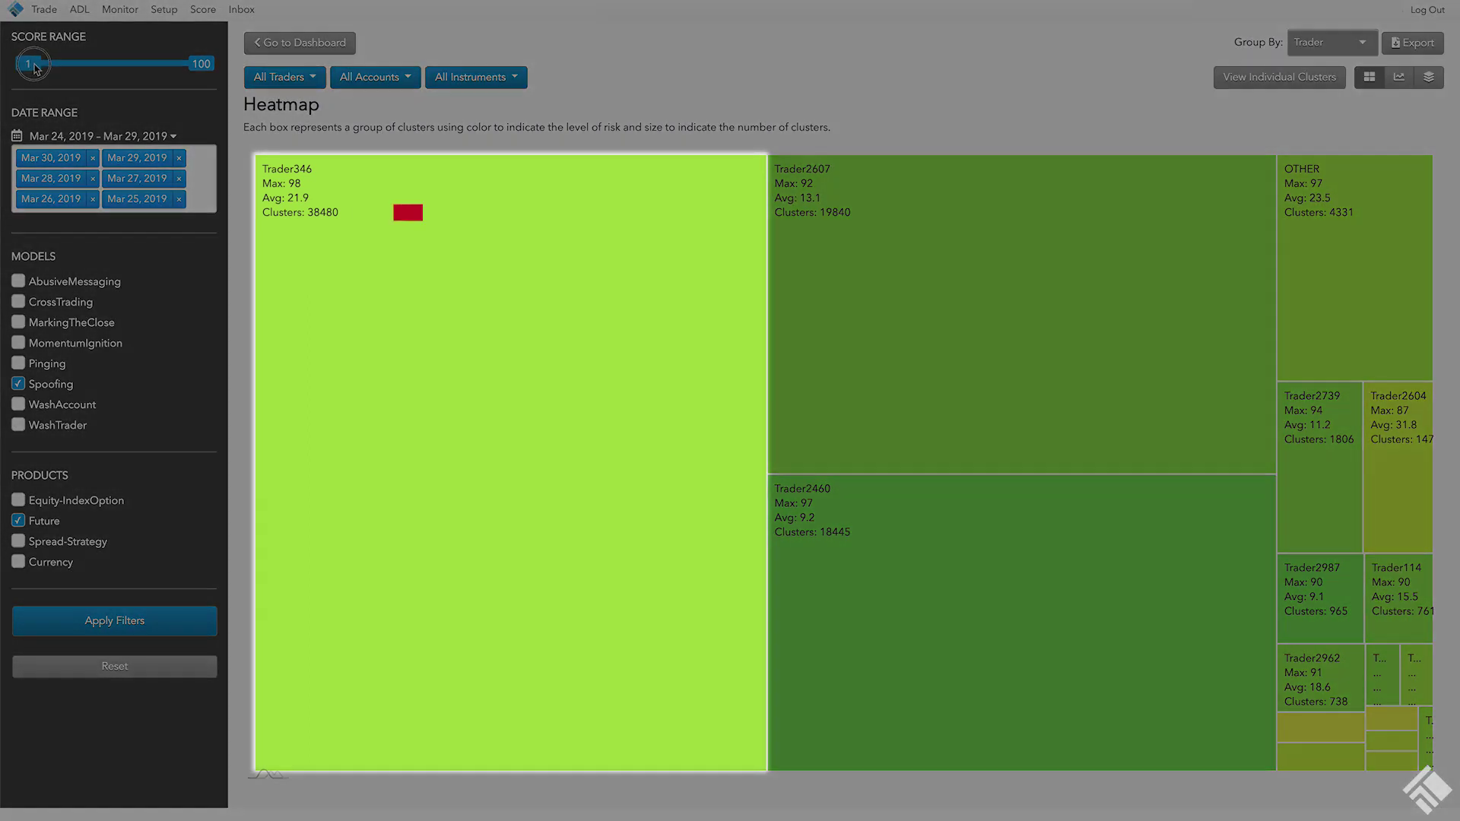
{"action": "left_click_drag", "start_coordinate": [28, 64], "coordinate": [76, 72]}
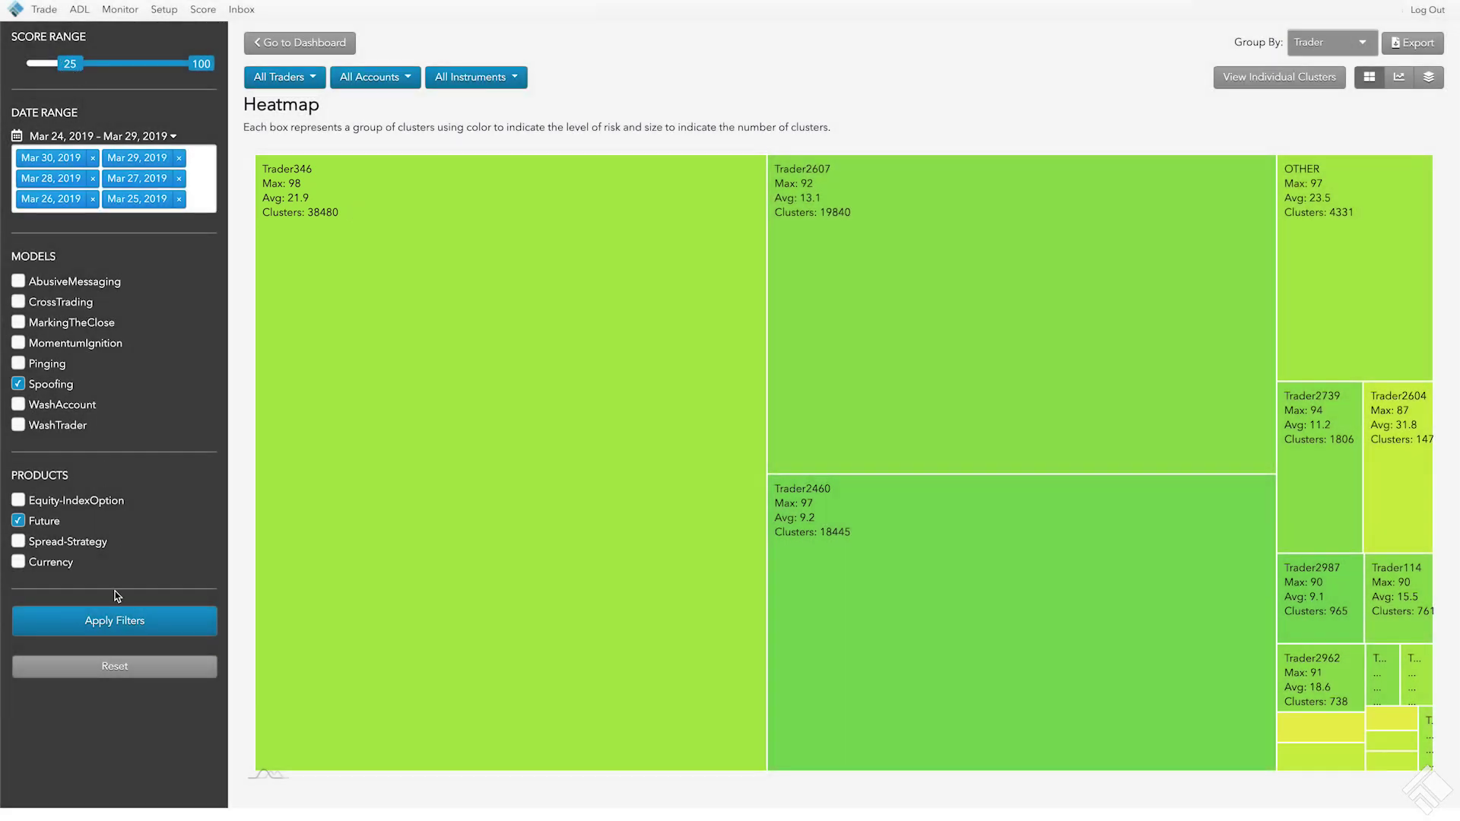
{"action": "left_click", "coordinate": [119, 625]}
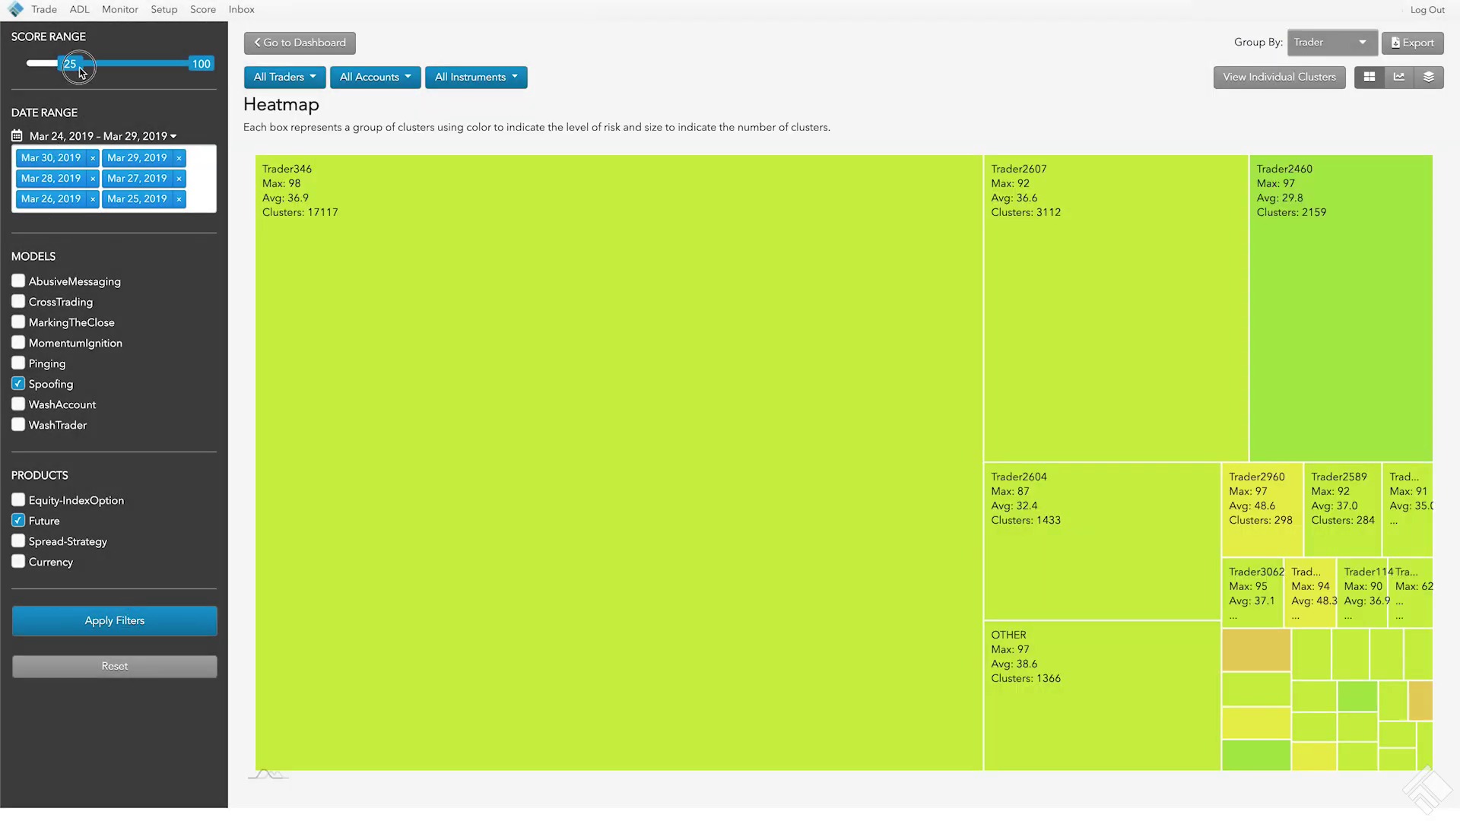
- Narrow the heatmap's score range to 50 to 100 and apply the filter
{"action": "left_click_drag", "start_coordinate": [70, 66], "coordinate": [125, 74]}
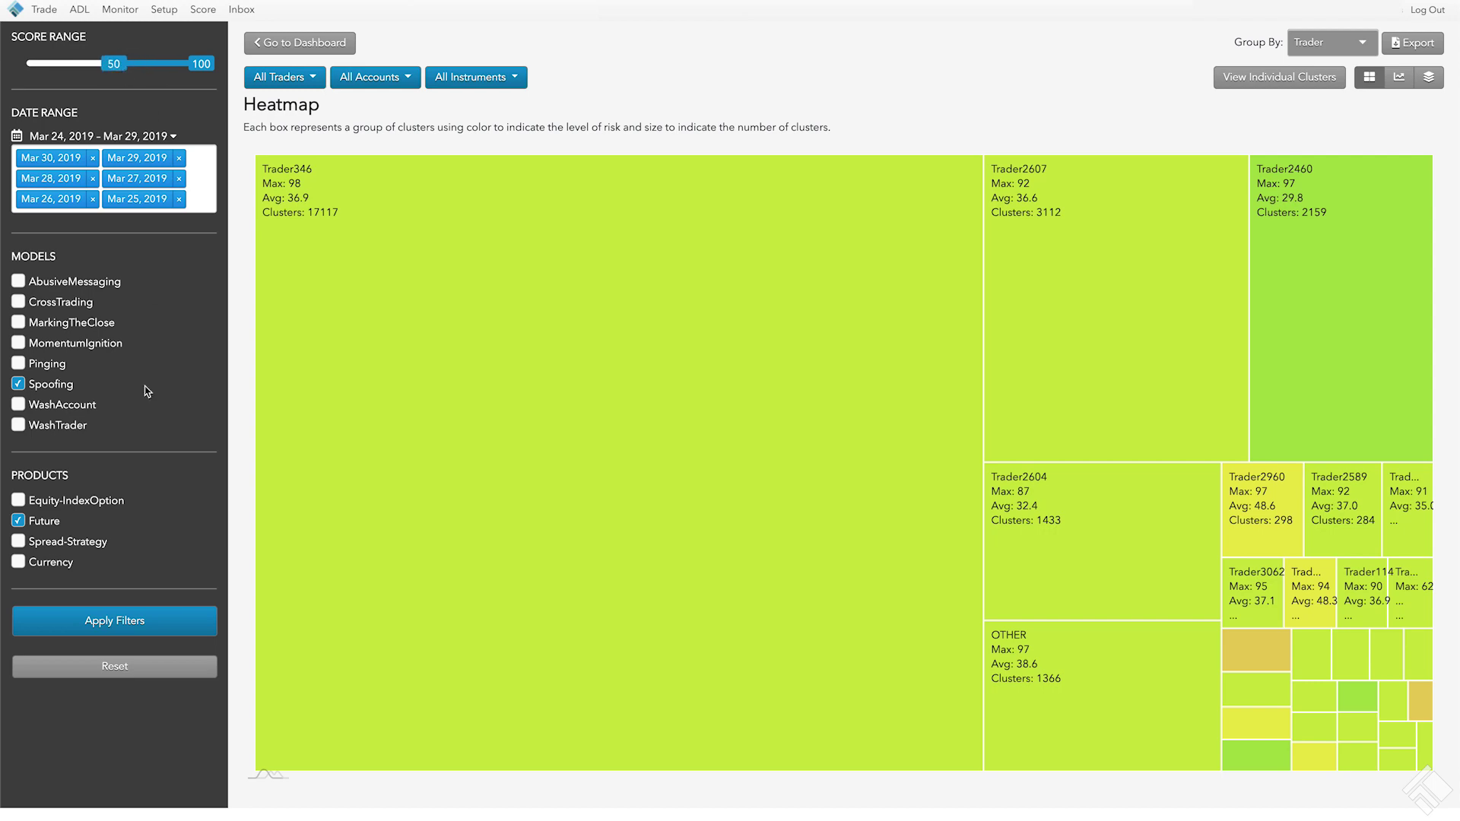
{"action": "left_click", "coordinate": [116, 634]}
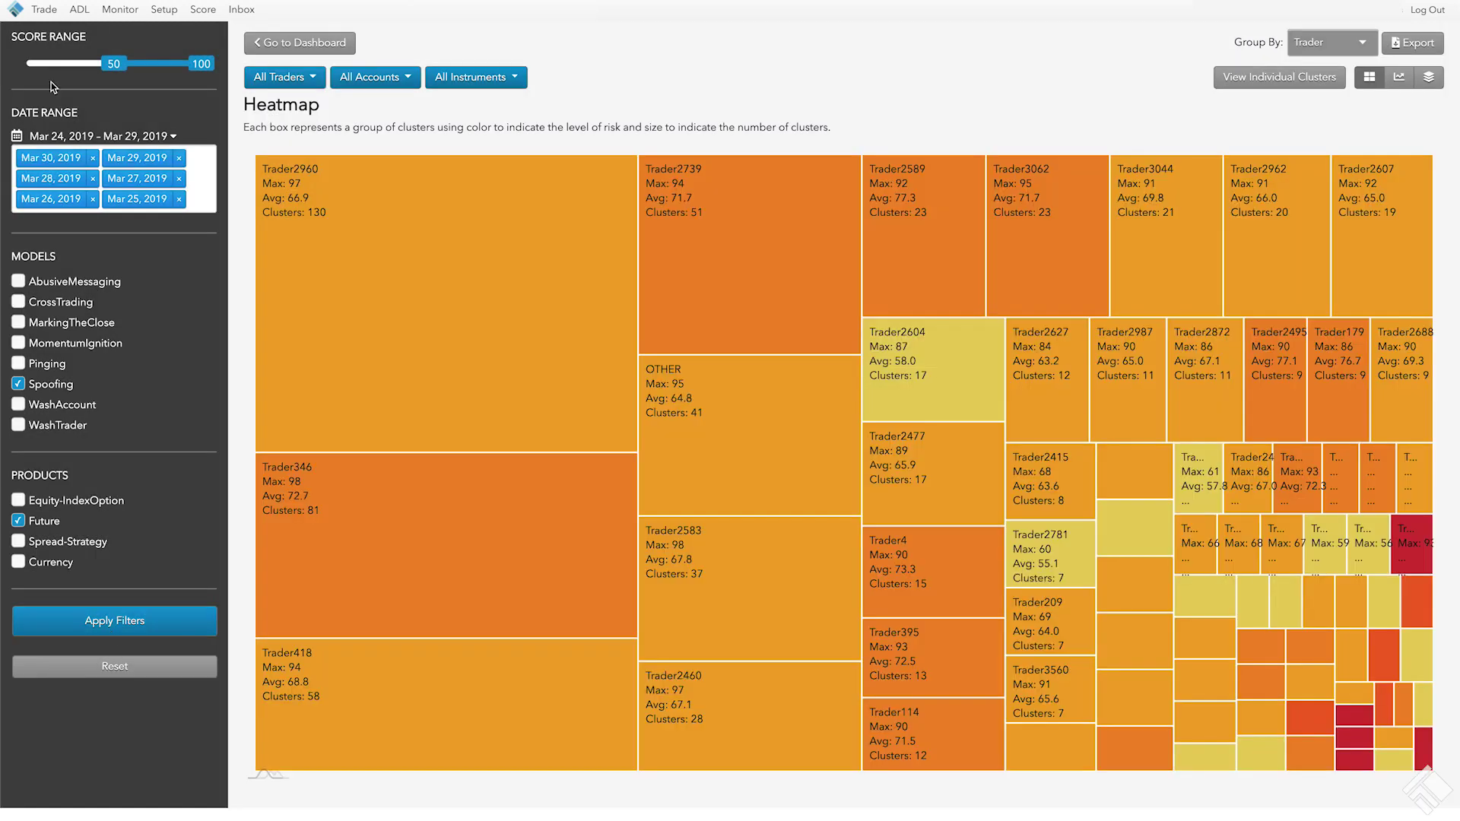
- Narrow the heatmap's score range to 80 to 100 and open the Trader2960 cluster group
{"action": "left_click_drag", "start_coordinate": [114, 67], "coordinate": [166, 69]}
{"action": "left_click", "coordinate": [135, 630]}
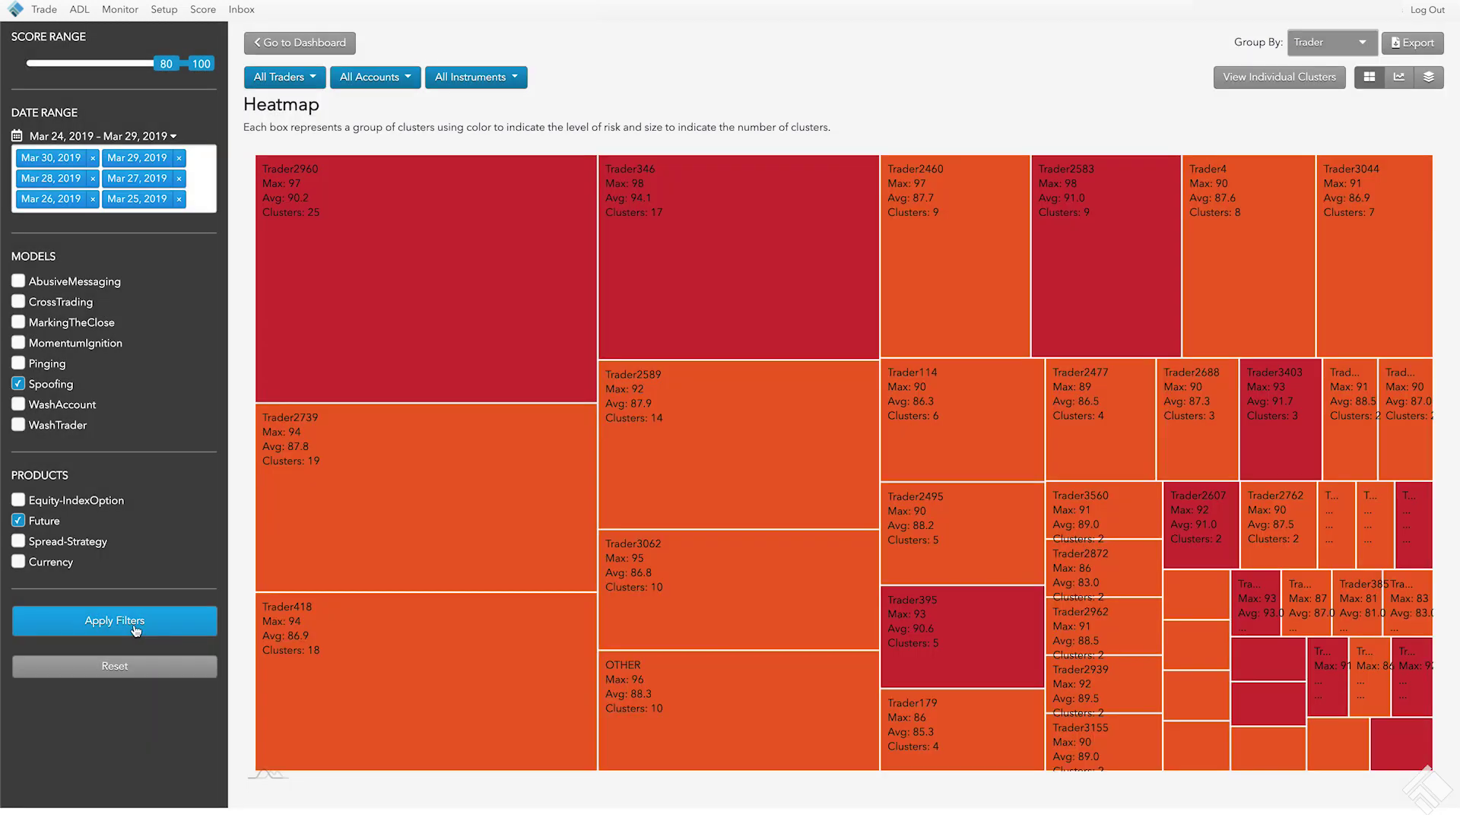
{"action": "left_click", "coordinate": [434, 299]}
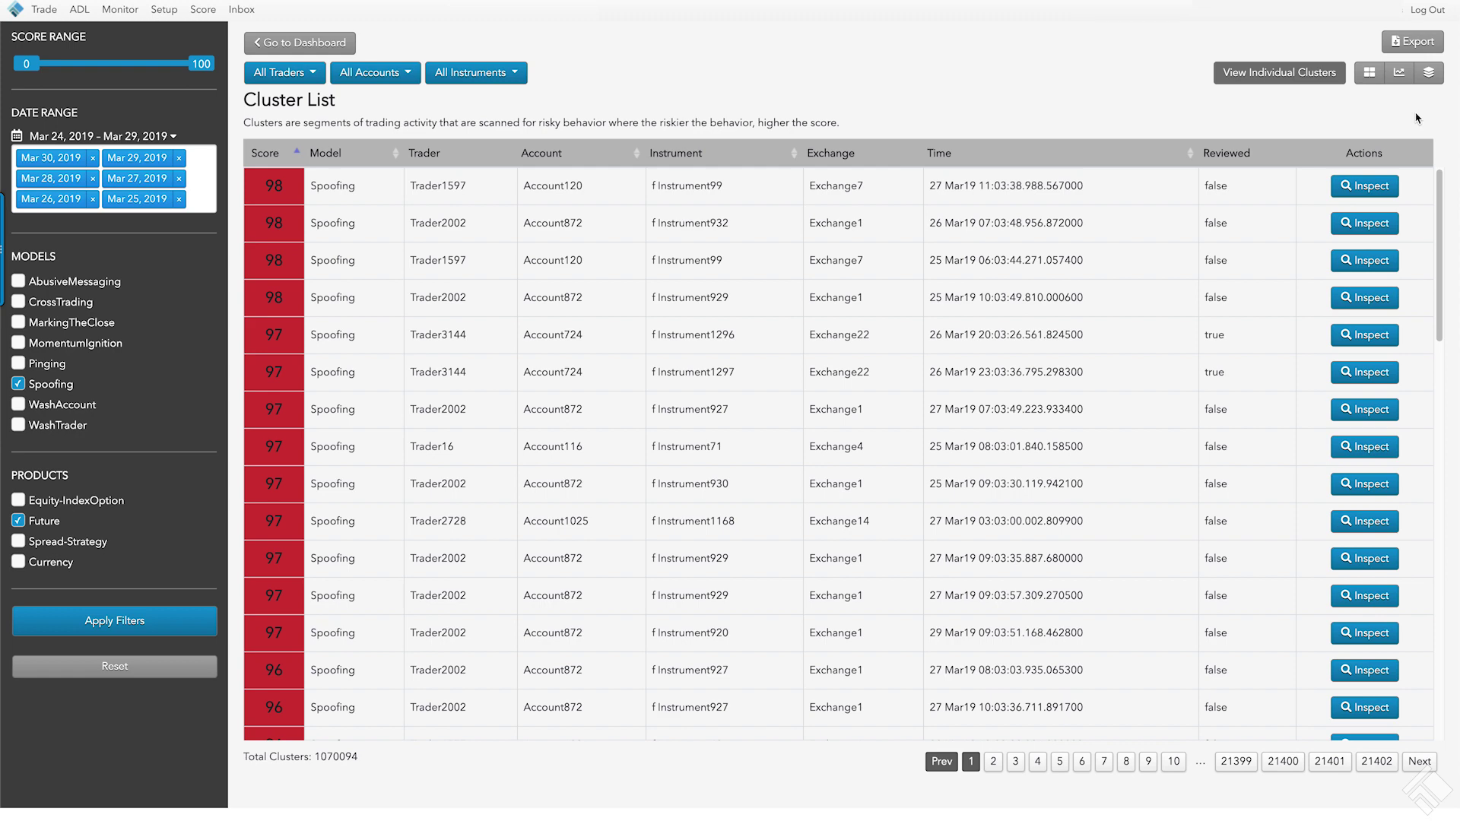
- Show the daily cluster groups and filter them to the score range 1 to 100
{"action": "left_click", "coordinate": [1430, 73]}
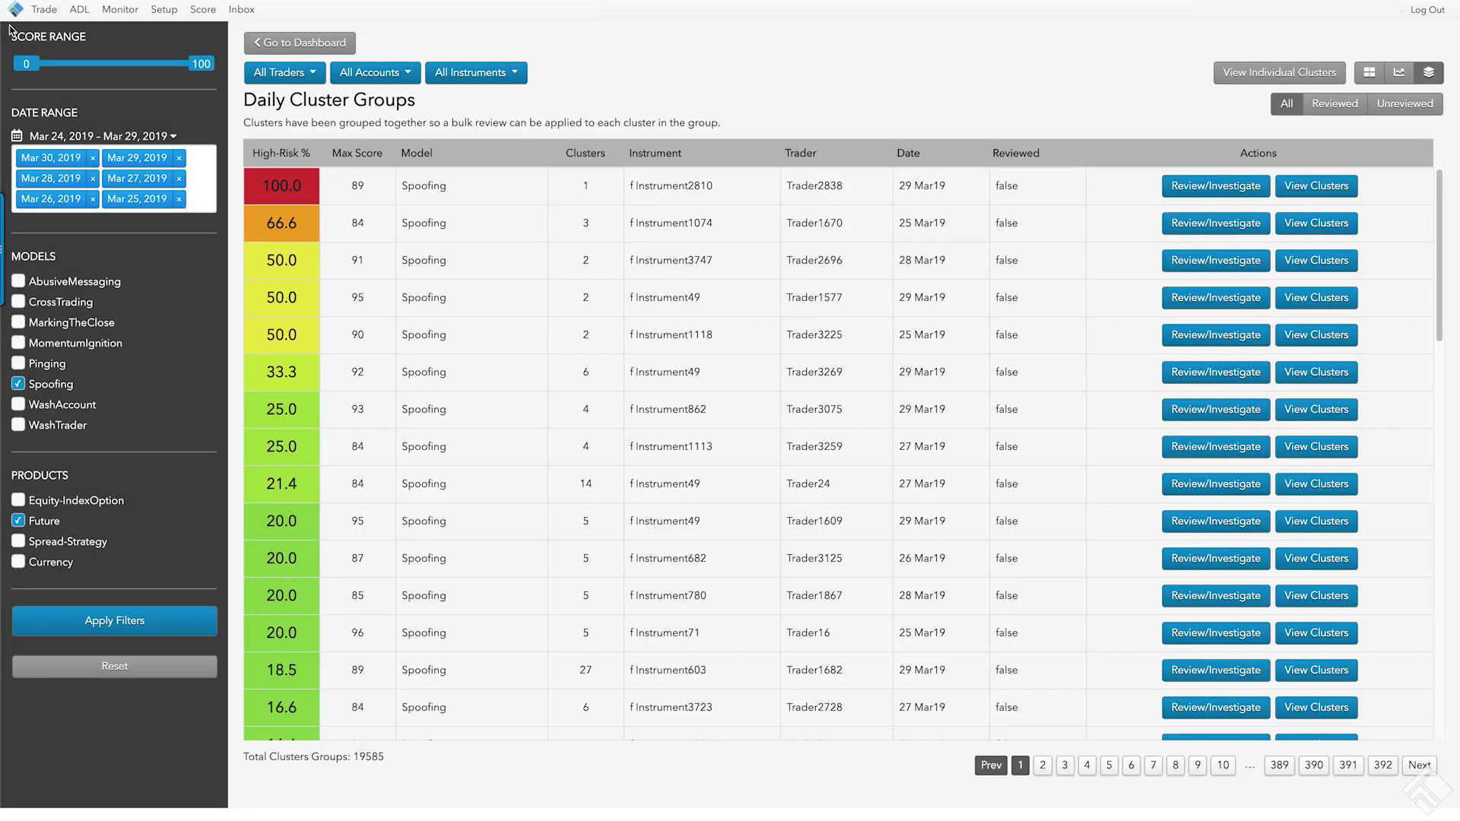
{"action": "left_click_drag", "start_coordinate": [26, 64], "coordinate": [29, 64]}
{"action": "left_click", "coordinate": [118, 631]}
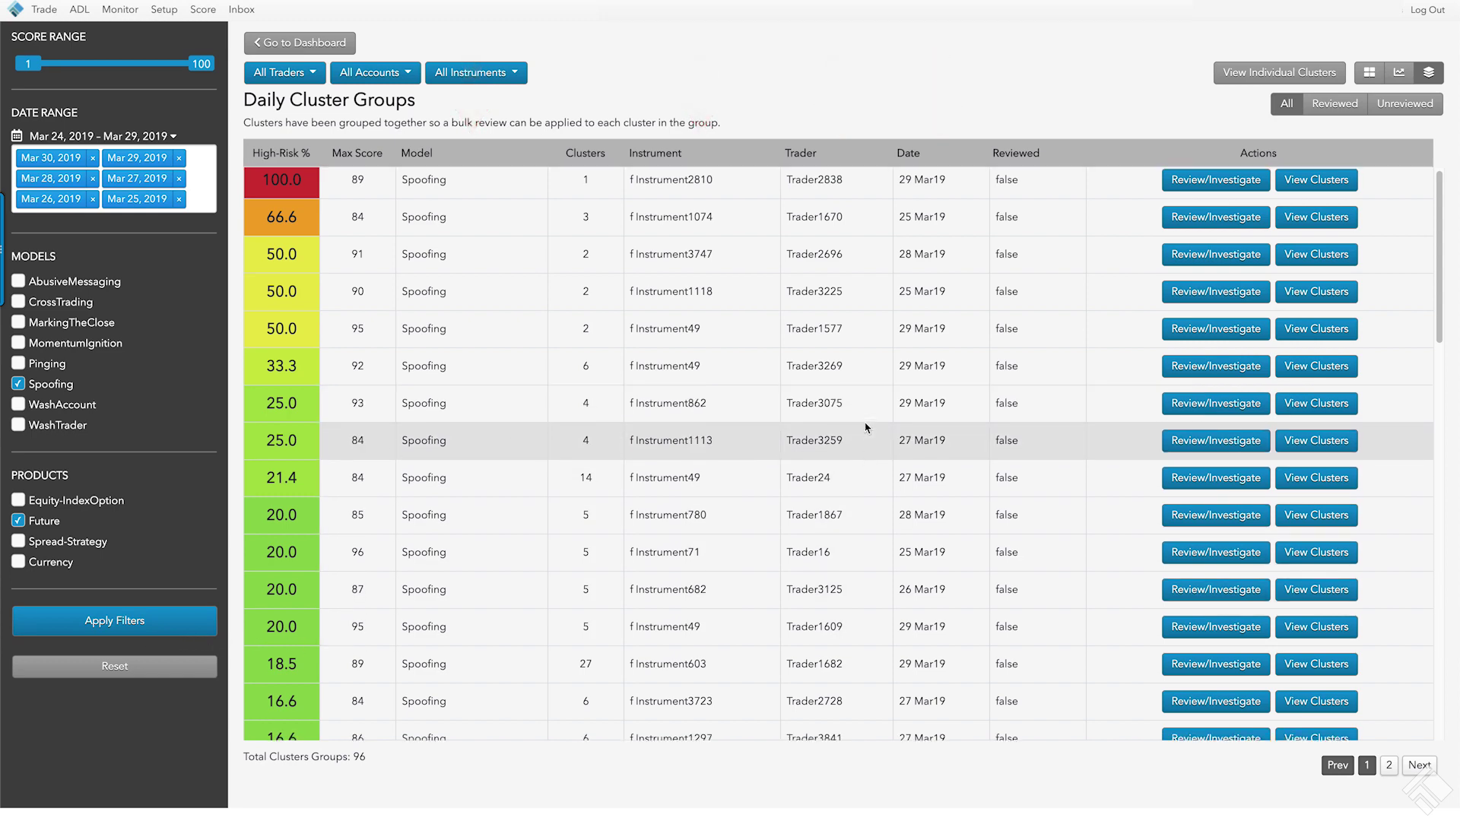
- Open the individual clusters of the Trader3144 group for f Instrument1296 dated 28 Mar19
{"action": "scroll", "coordinate": [865, 428], "scroll_direction": "down", "scroll_amount": 3}
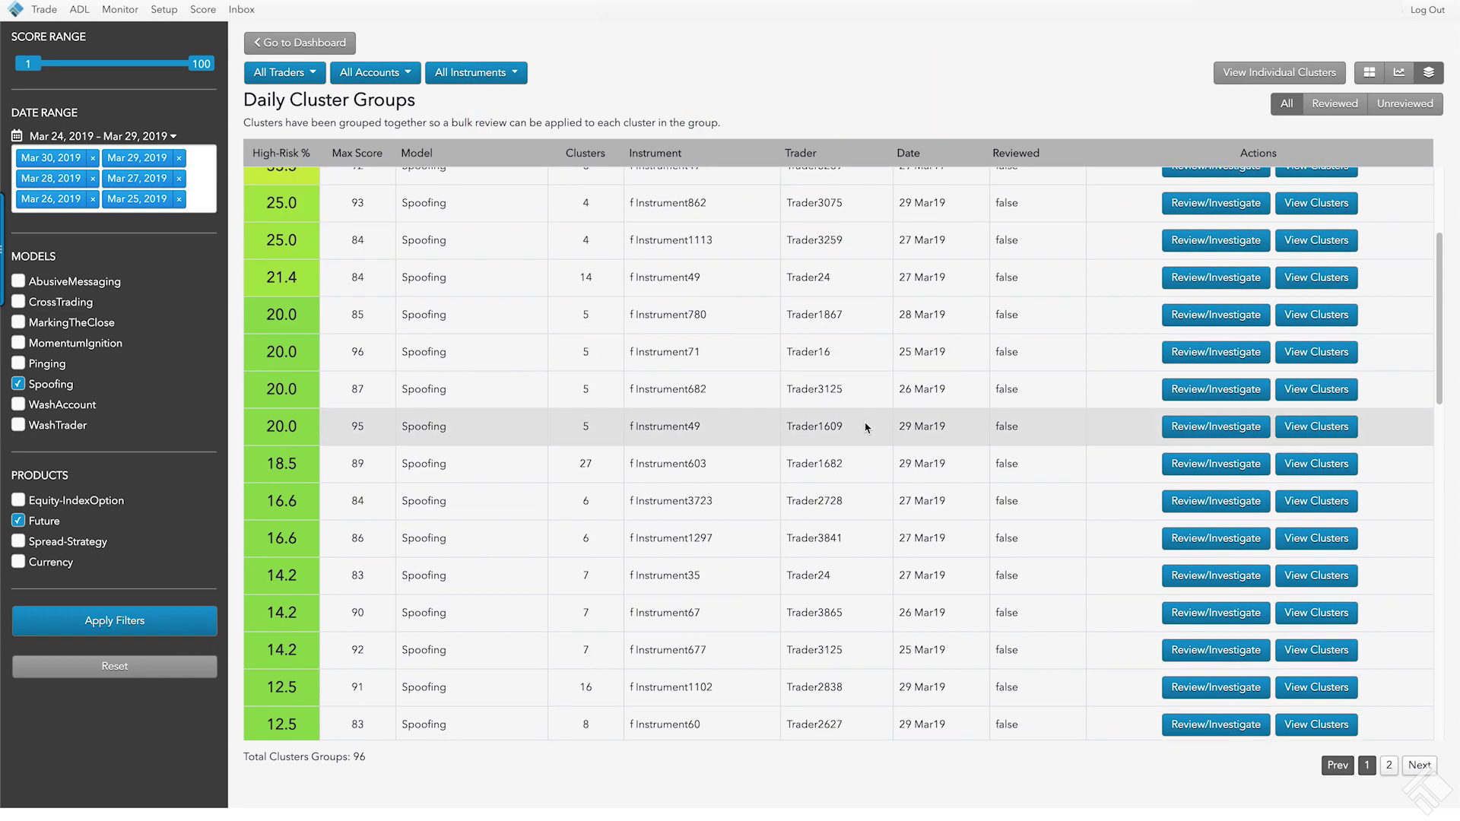
{"action": "scroll", "coordinate": [866, 428], "scroll_direction": "down", "scroll_amount": 5}
{"action": "scroll", "coordinate": [866, 428], "scroll_direction": "down", "scroll_amount": 2}
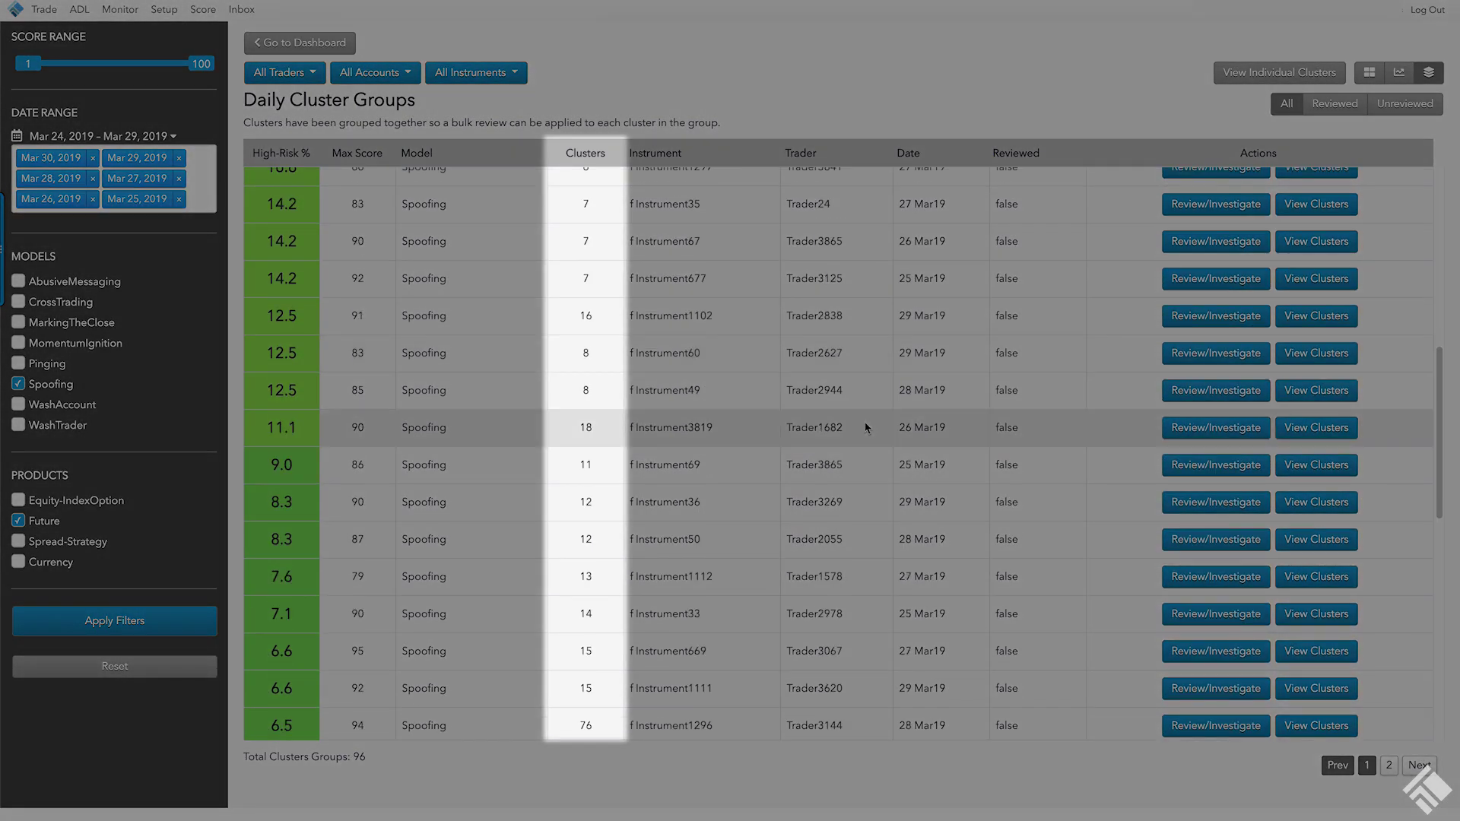
{"action": "scroll", "coordinate": [865, 429], "scroll_direction": "down", "scroll_amount": 1}
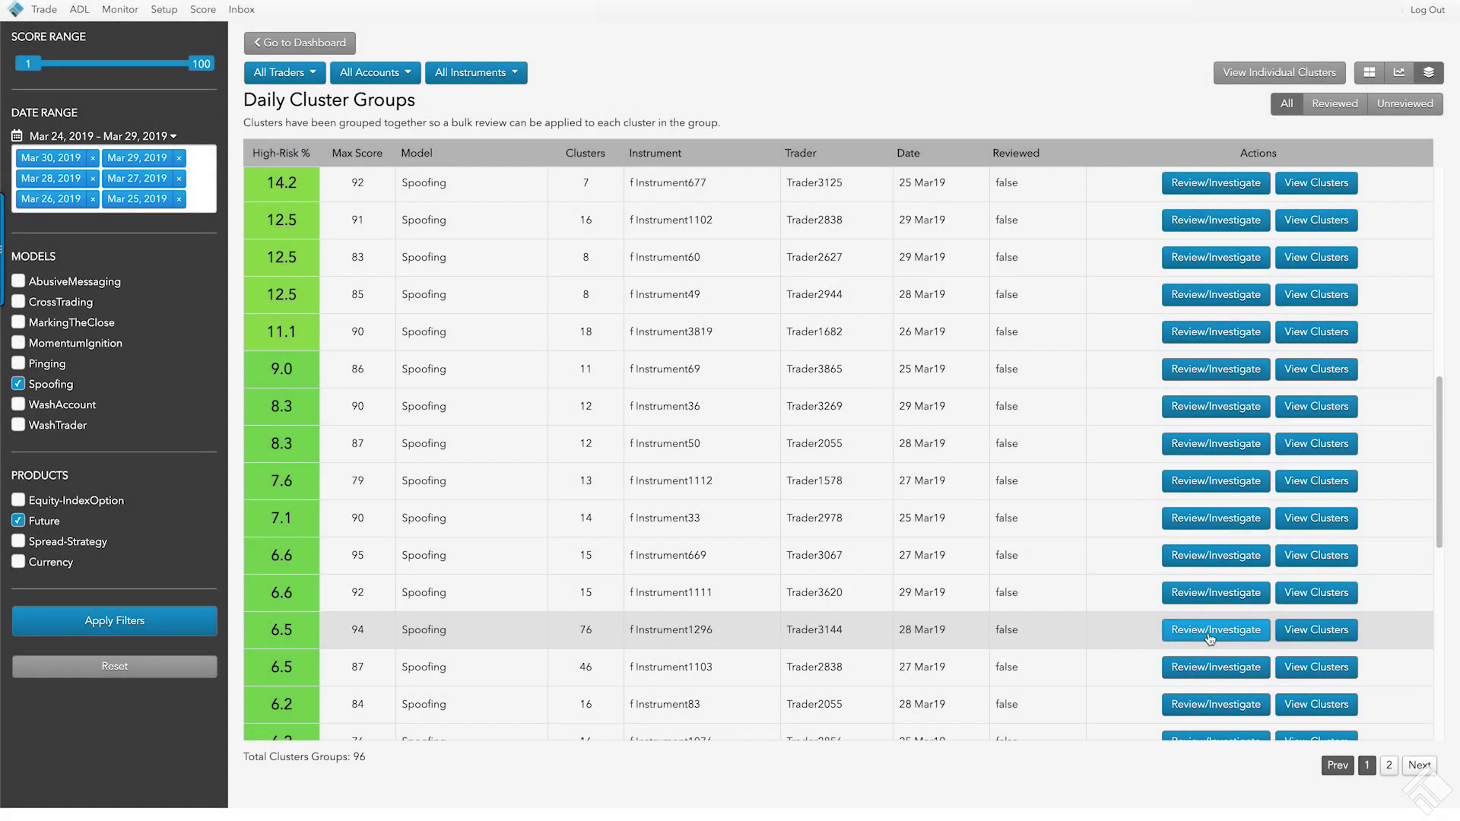
{"action": "left_click", "coordinate": [1296, 636]}
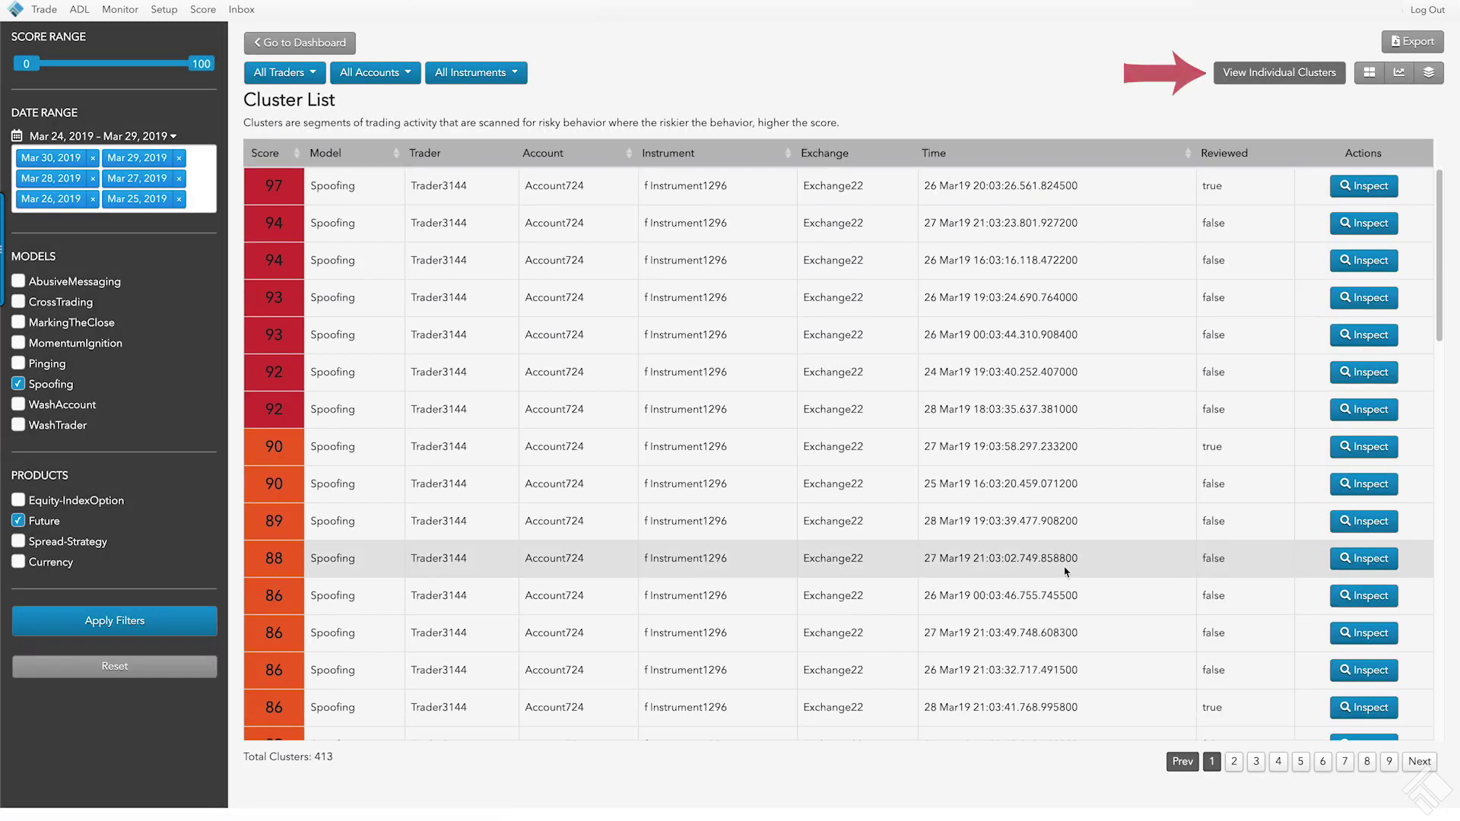
- Review the Trader3144 cluster list and inspect the cluster with a score of 97
{"action": "scroll", "coordinate": [1067, 572], "scroll_direction": "down", "scroll_amount": 3}
{"action": "scroll", "coordinate": [1067, 572], "scroll_direction": "down", "scroll_amount": 10}
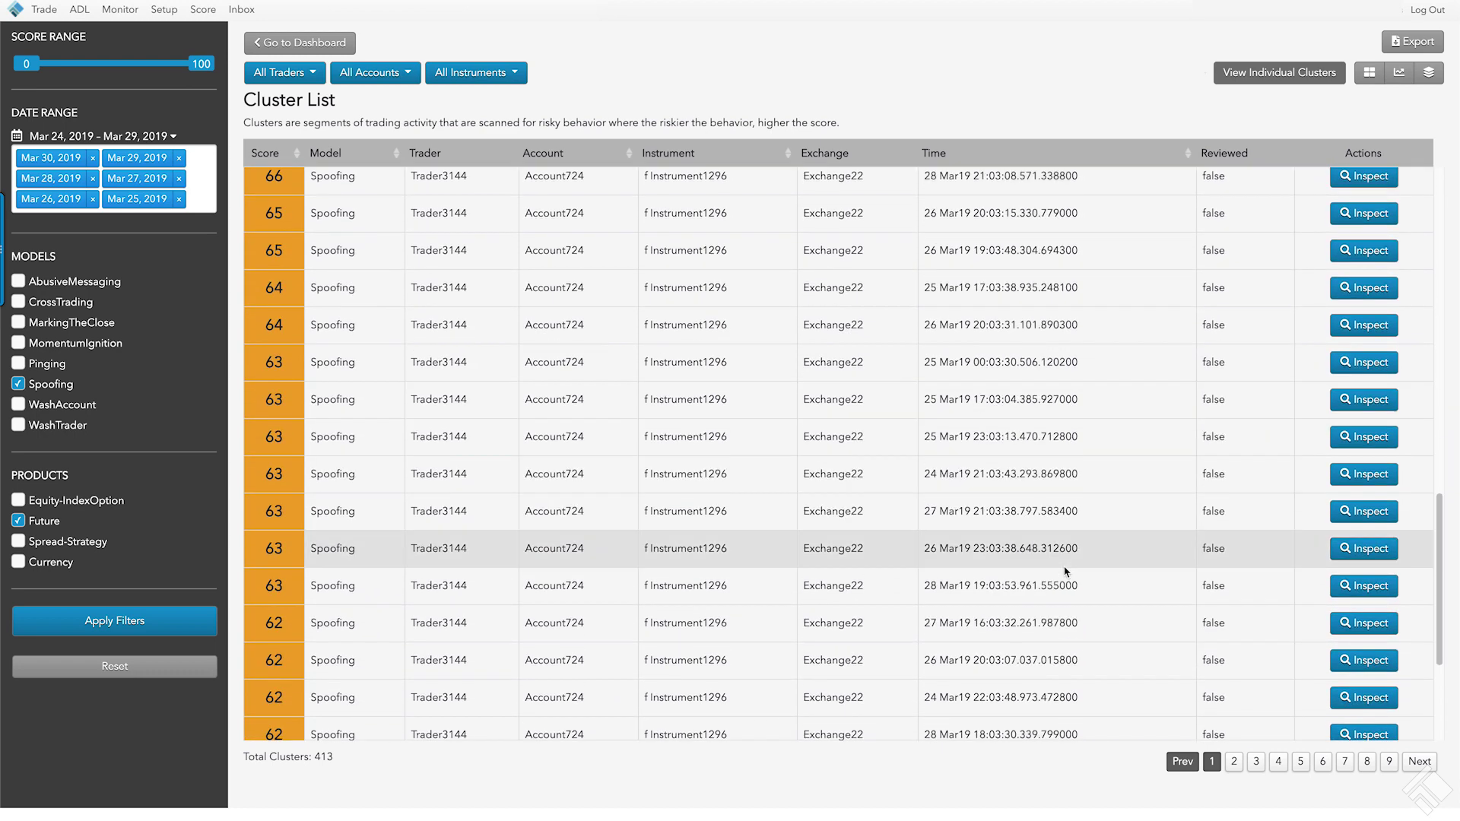
{"action": "scroll", "coordinate": [1066, 572], "scroll_direction": "down", "scroll_amount": 5}
{"action": "scroll", "coordinate": [1065, 569], "scroll_direction": "up", "scroll_amount": 8}
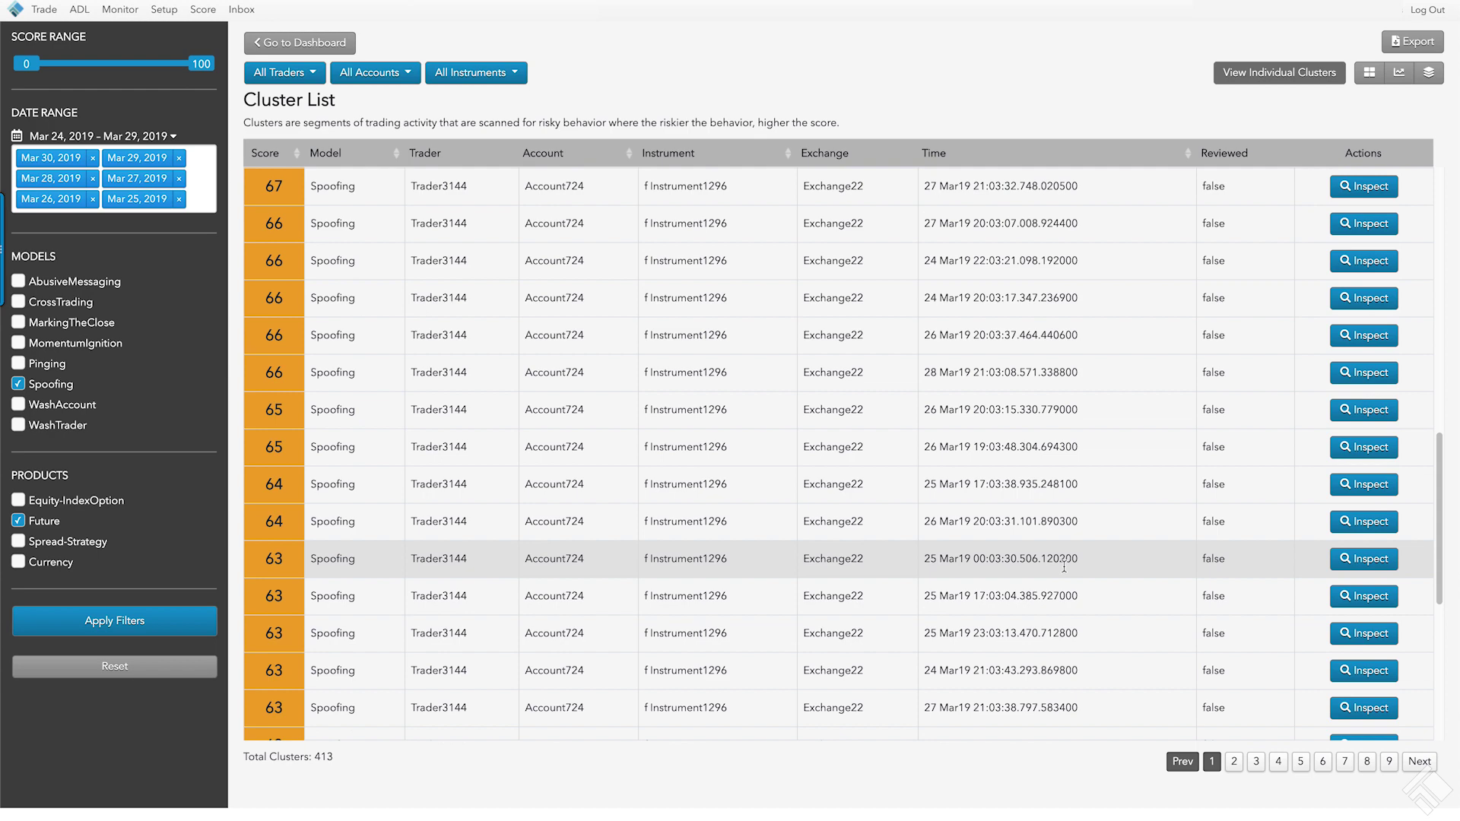
{"action": "scroll", "coordinate": [1065, 569], "scroll_direction": "up", "scroll_amount": 10}
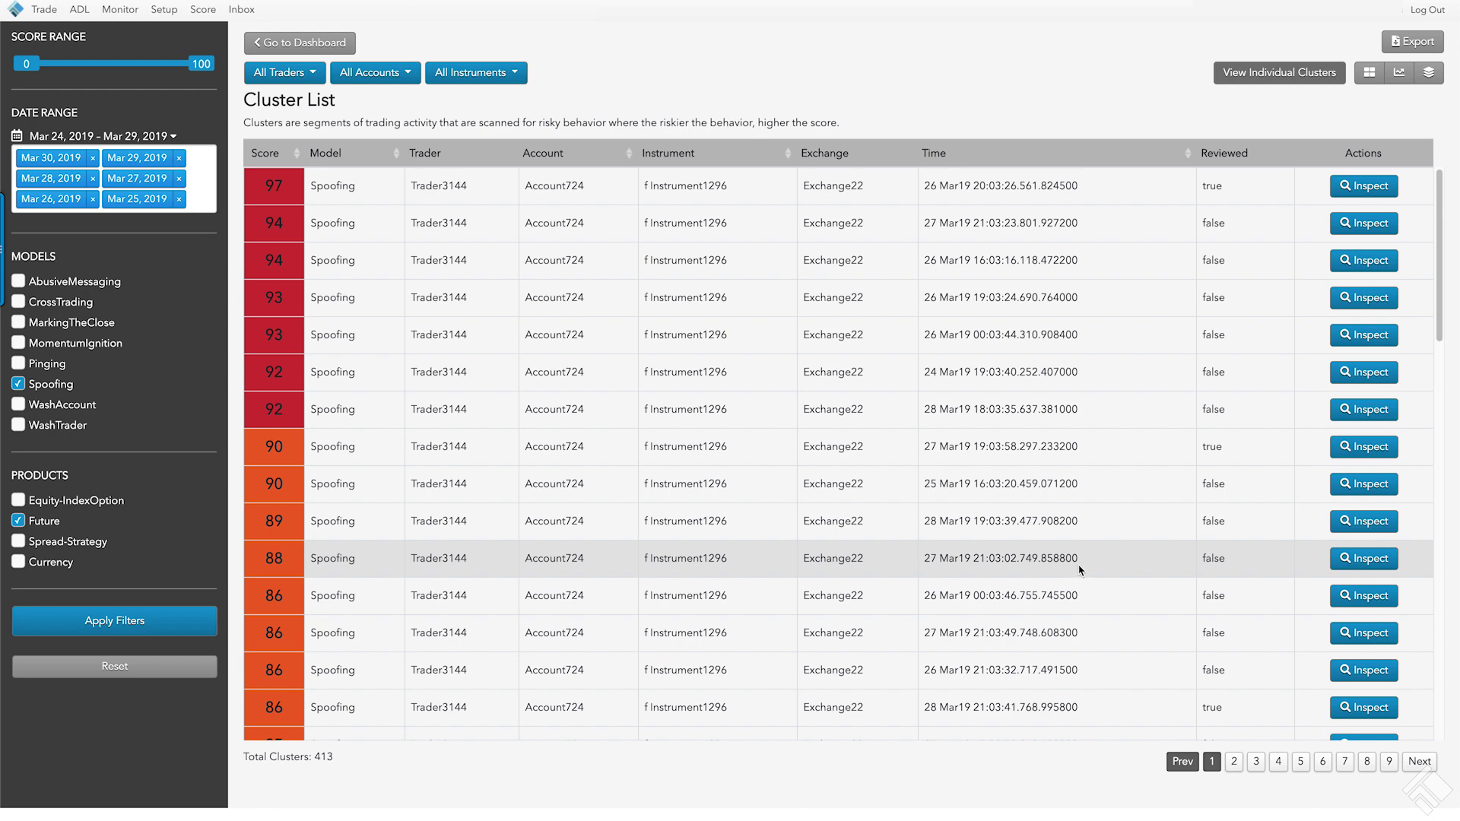
{"action": "left_click", "coordinate": [1347, 190]}
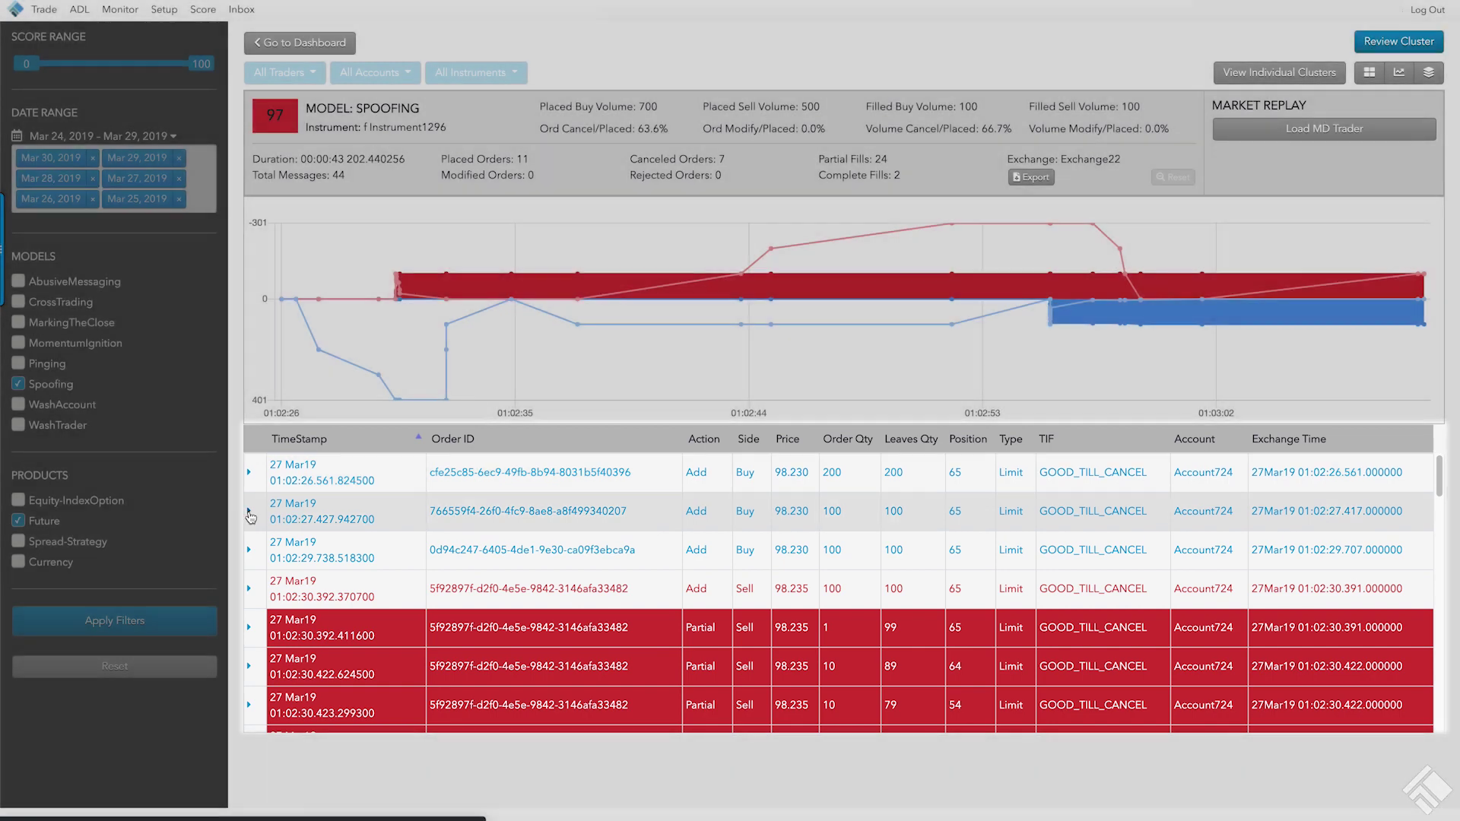
- Inspect the order message history of the buy order added at 01:02:27 on 27 Mar19, and close its details
{"action": "left_click", "coordinate": [251, 514]}
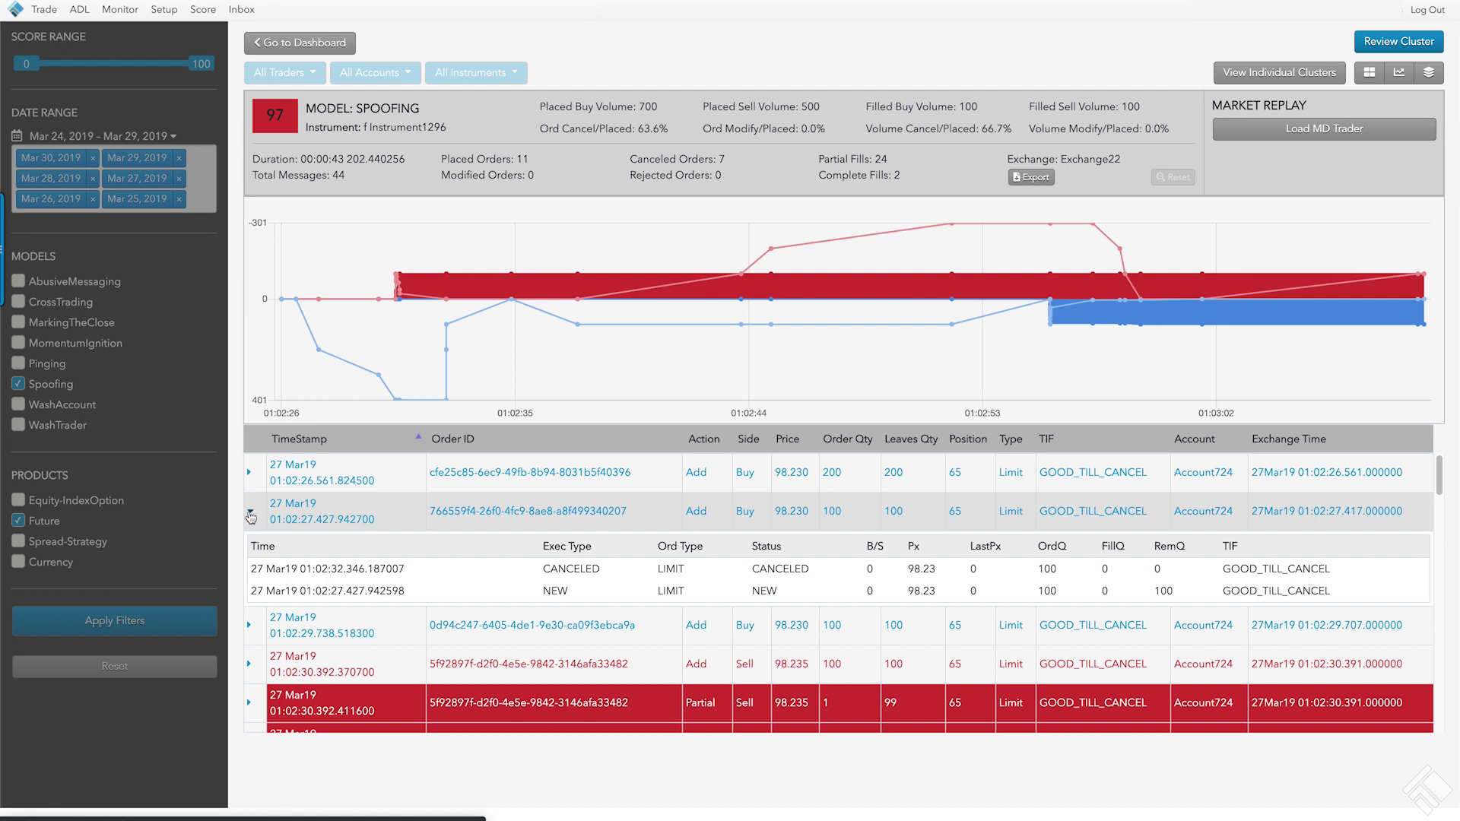
{"action": "left_click", "coordinate": [251, 517]}
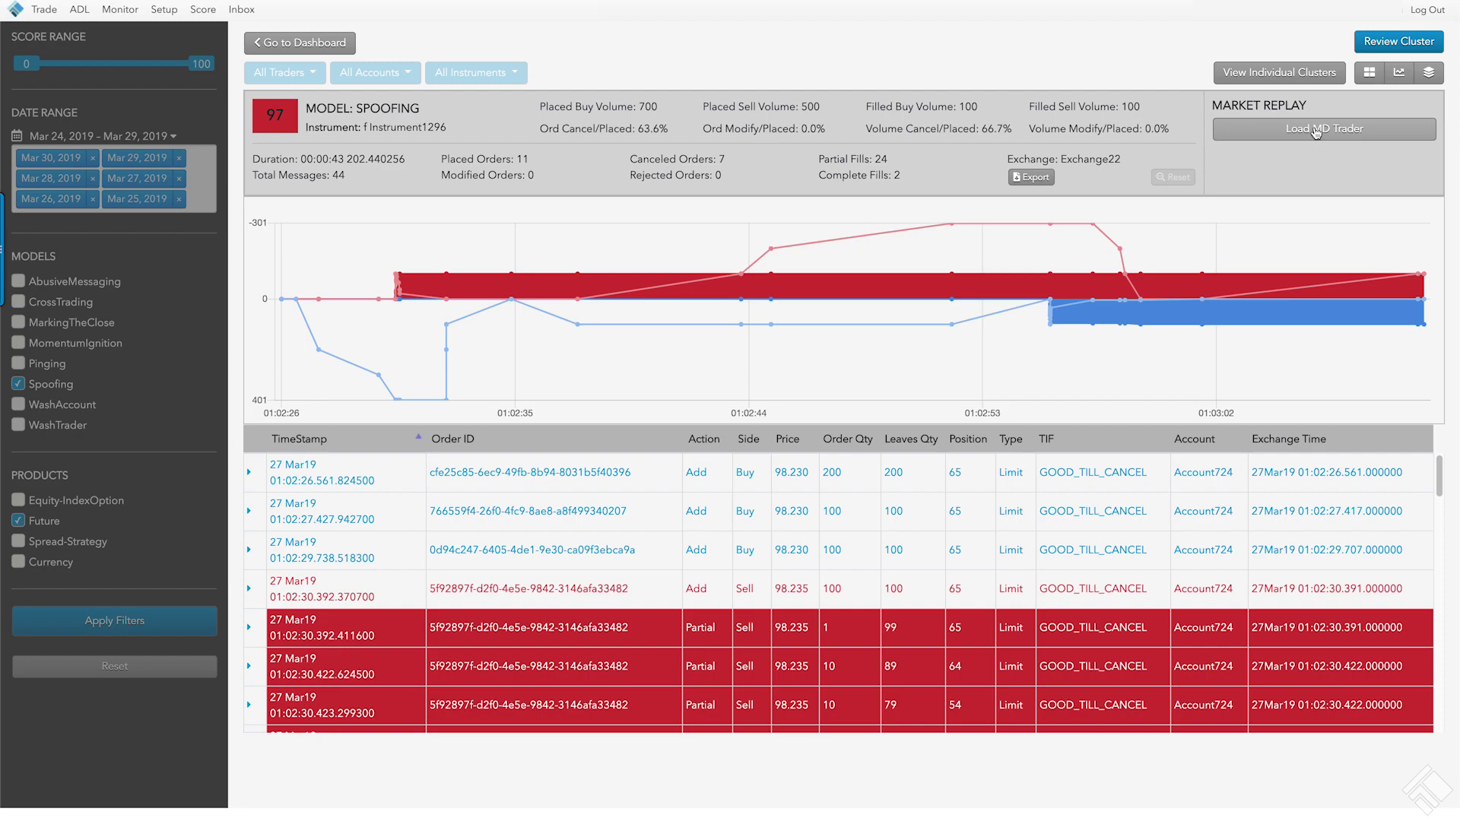
- Load MD Trader for the cluster, accepting the Market Data License Agreement, and play the market replay to about 01:02:31 before pausing
{"action": "left_click", "coordinate": [1316, 133]}
{"action": "left_click", "coordinate": [553, 65]}
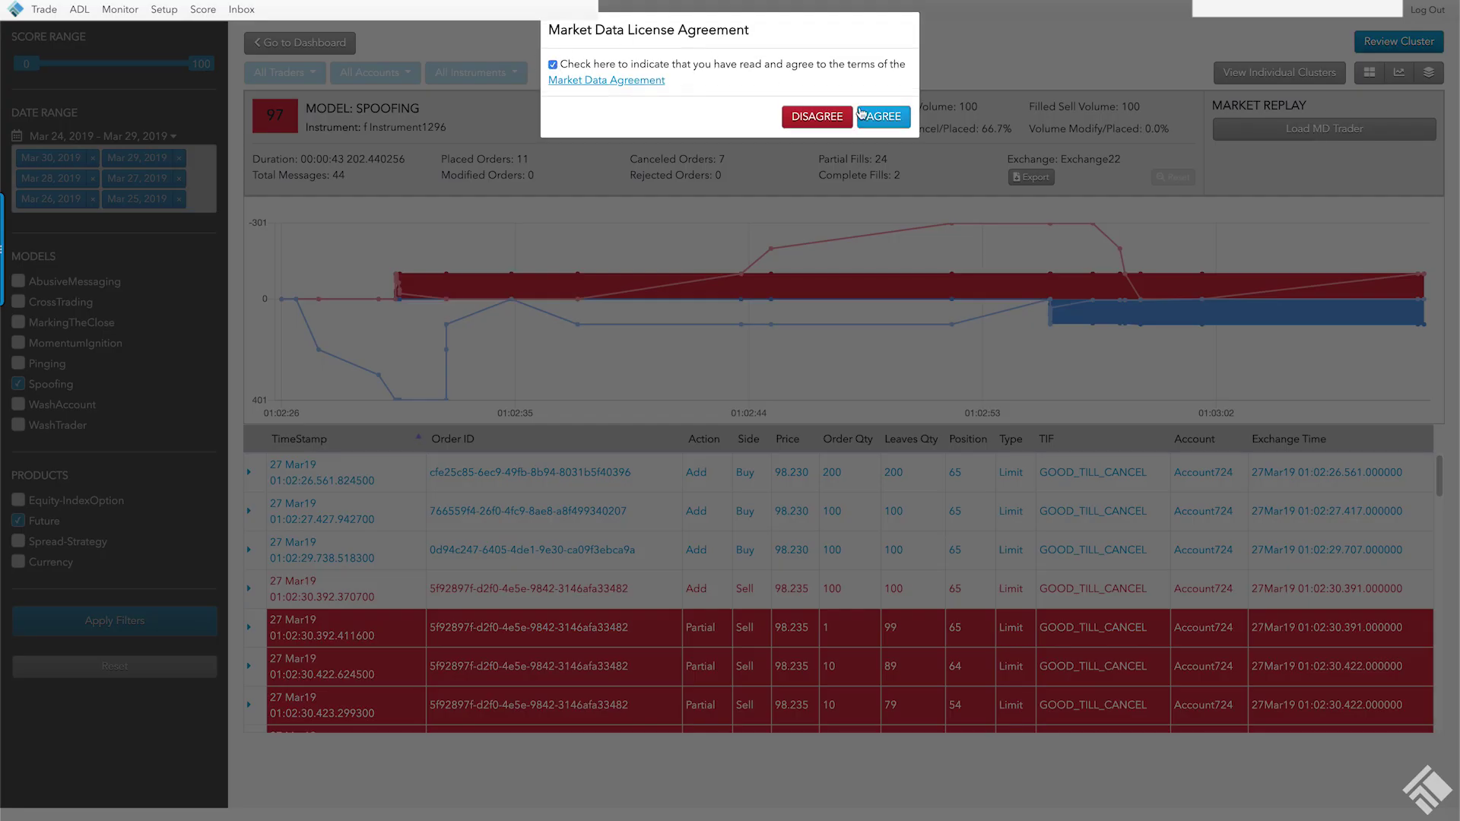
{"action": "left_click", "coordinate": [862, 114]}
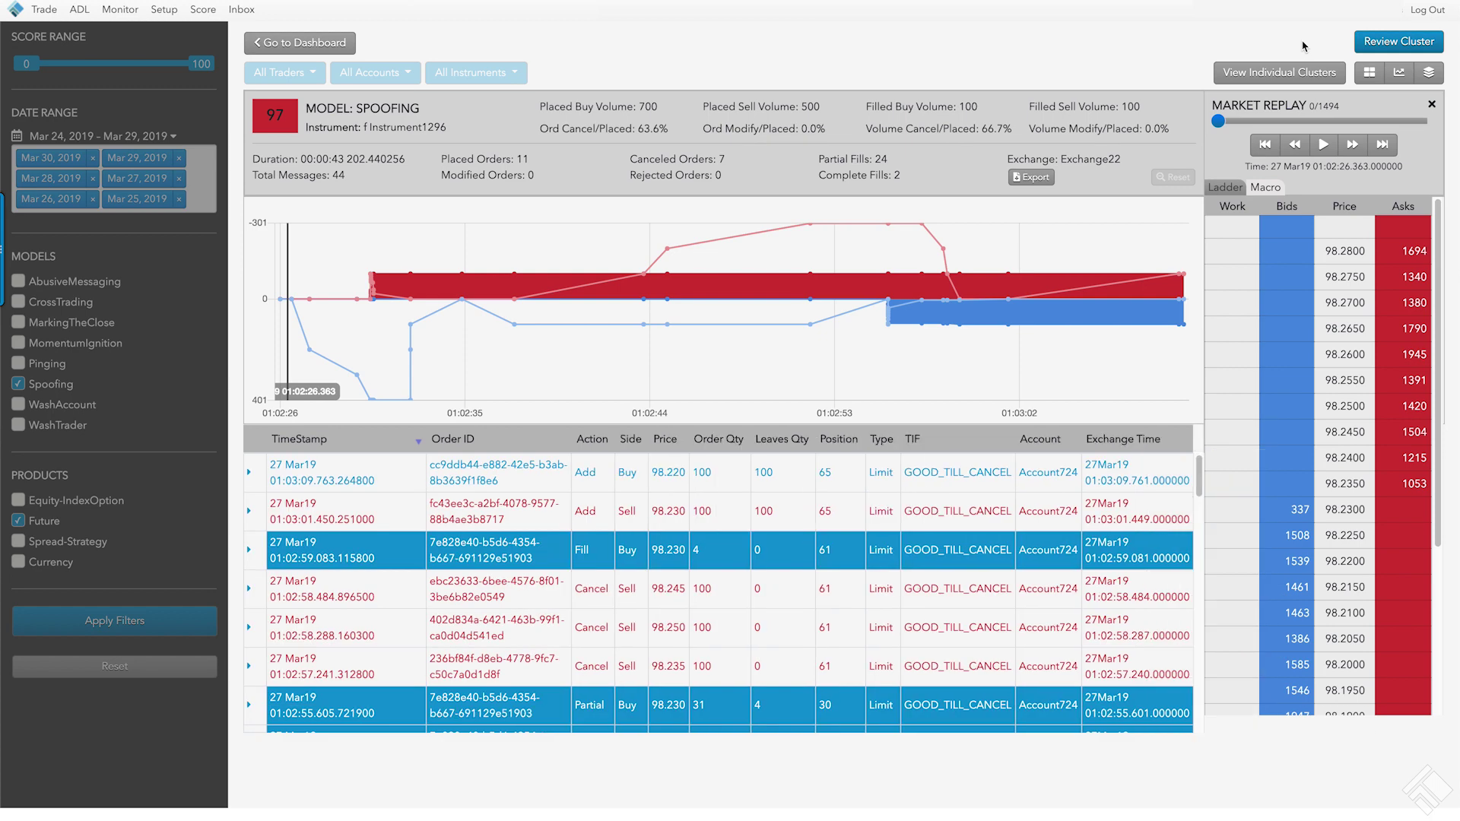
{"action": "left_click", "coordinate": [1325, 146]}
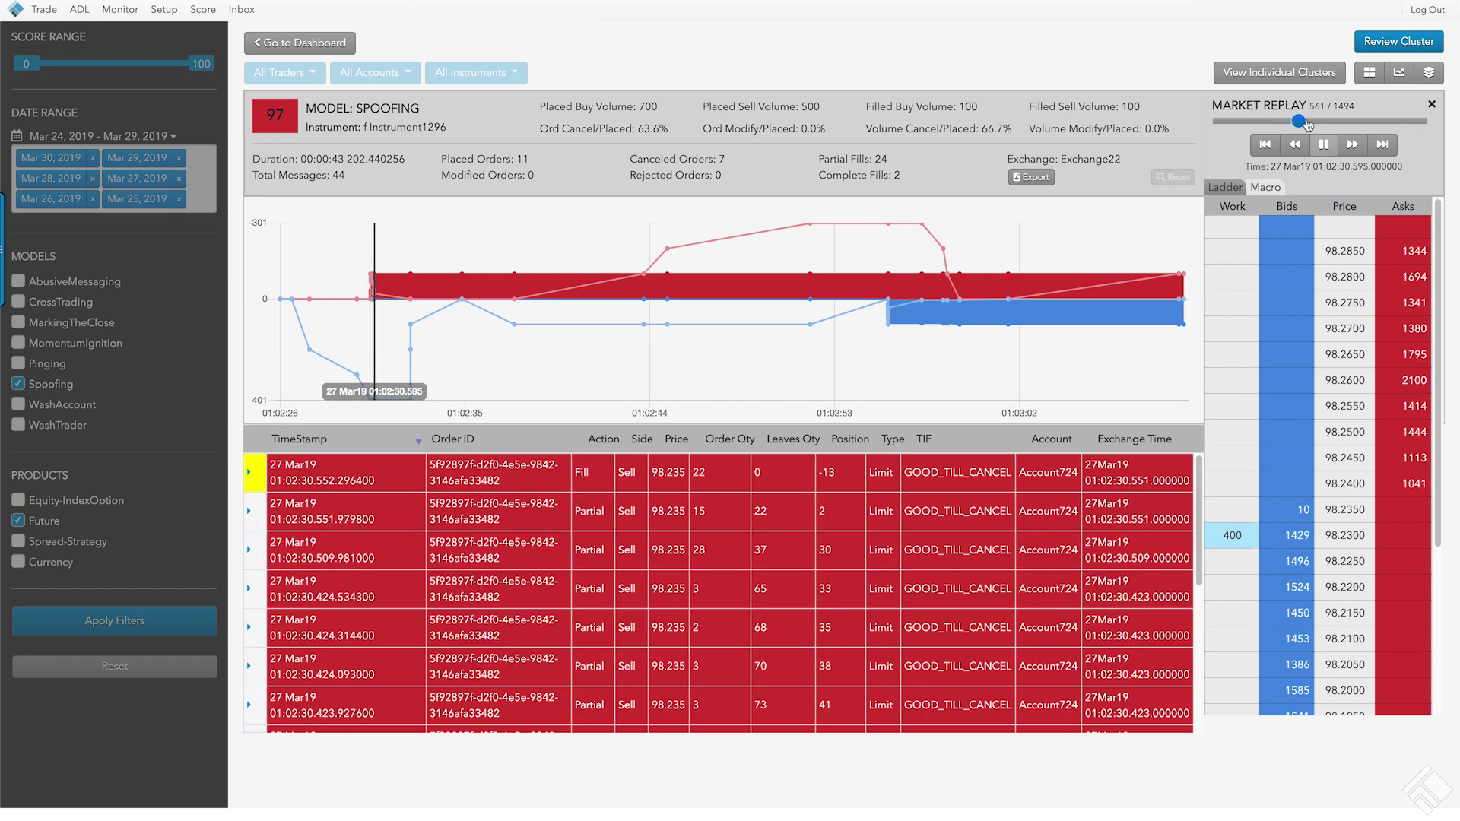
{"action": "left_click", "coordinate": [1324, 145]}
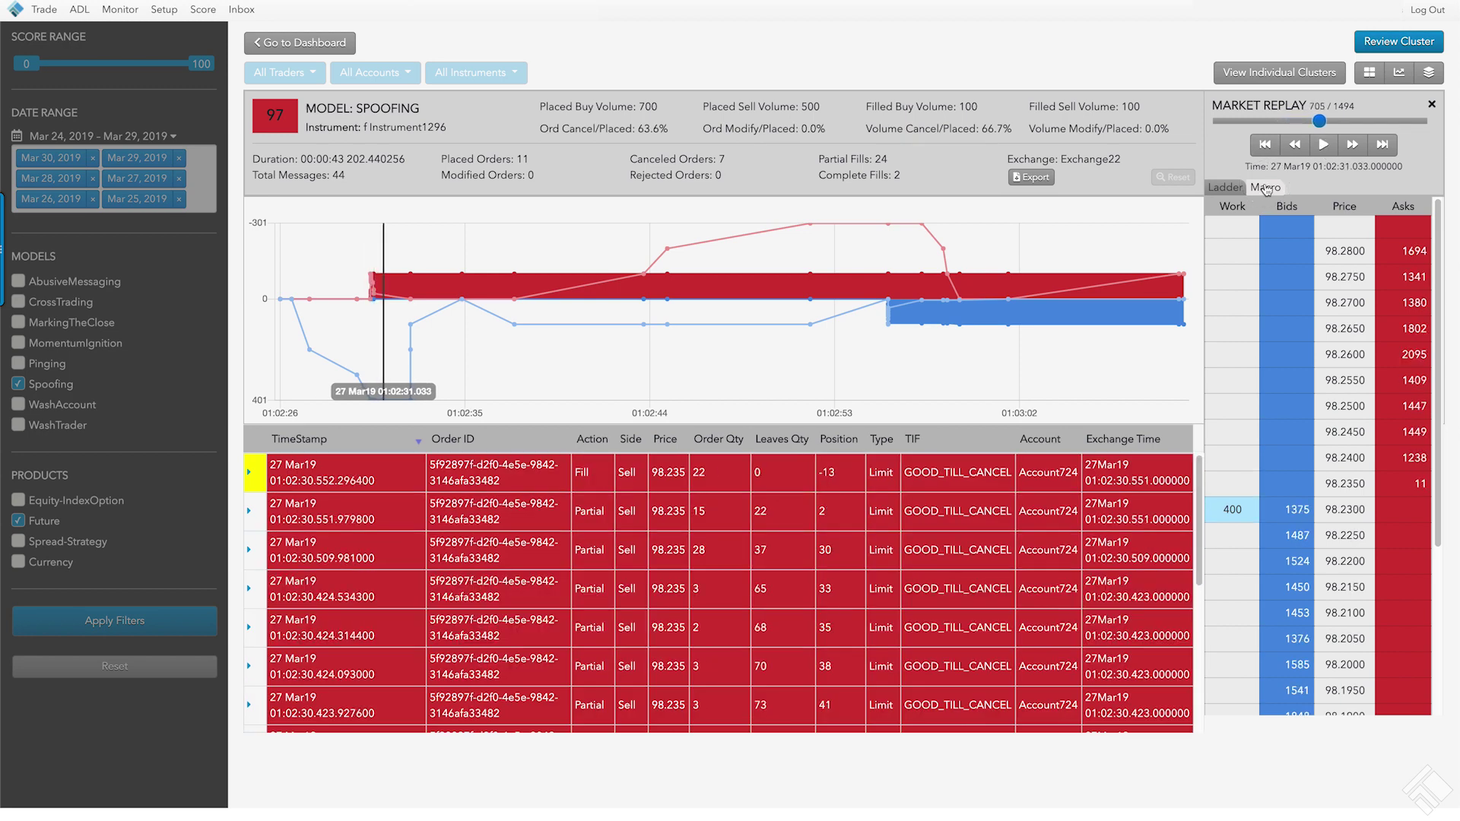
- Show the Macro view of the market replay and examine the charts for the price levels around 98.24 to 98.21
{"action": "left_click", "coordinate": [1265, 187]}
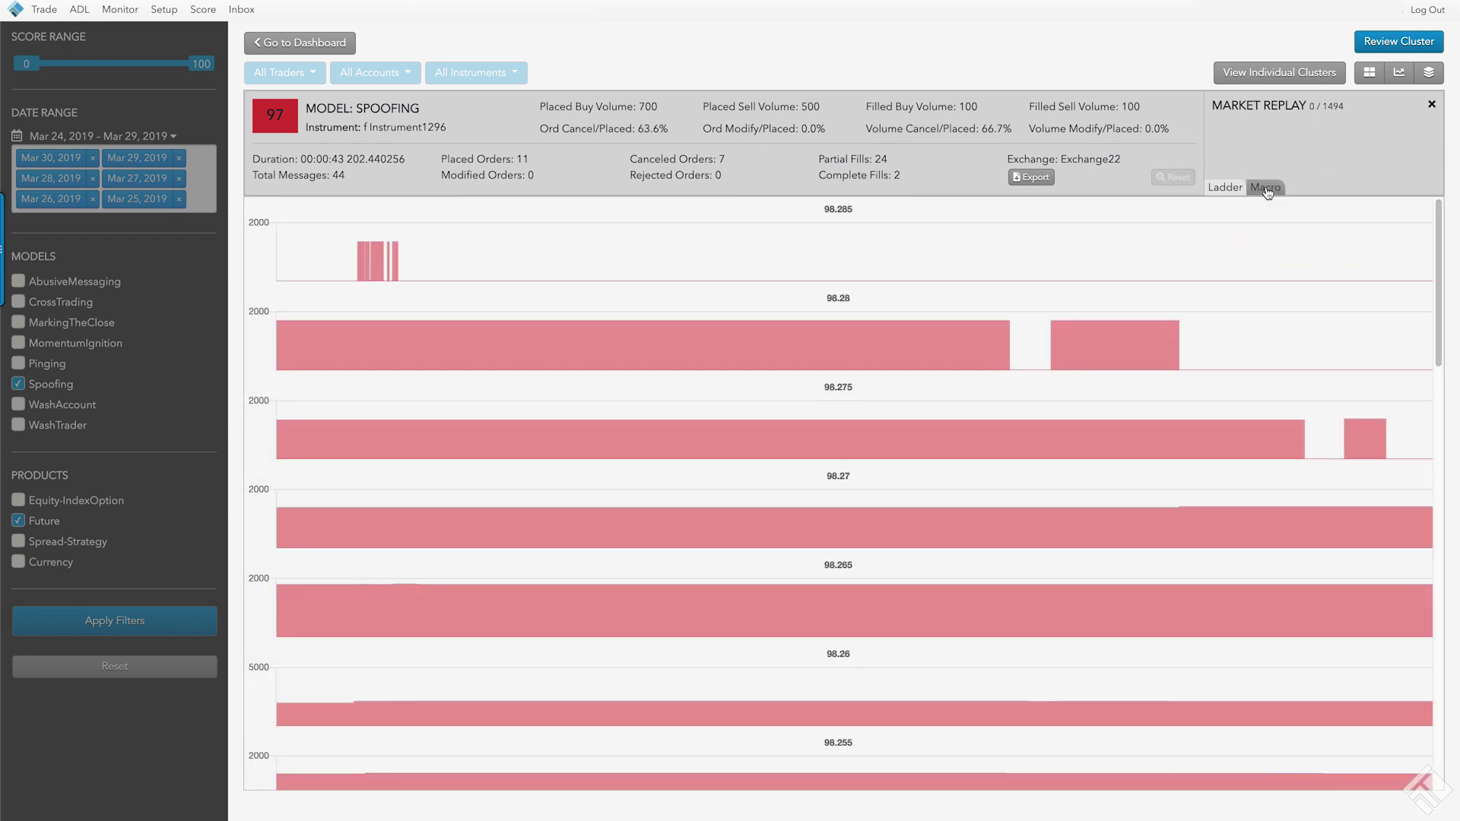
{"action": "scroll", "coordinate": [1260, 313], "scroll_direction": "down", "scroll_amount": 1}
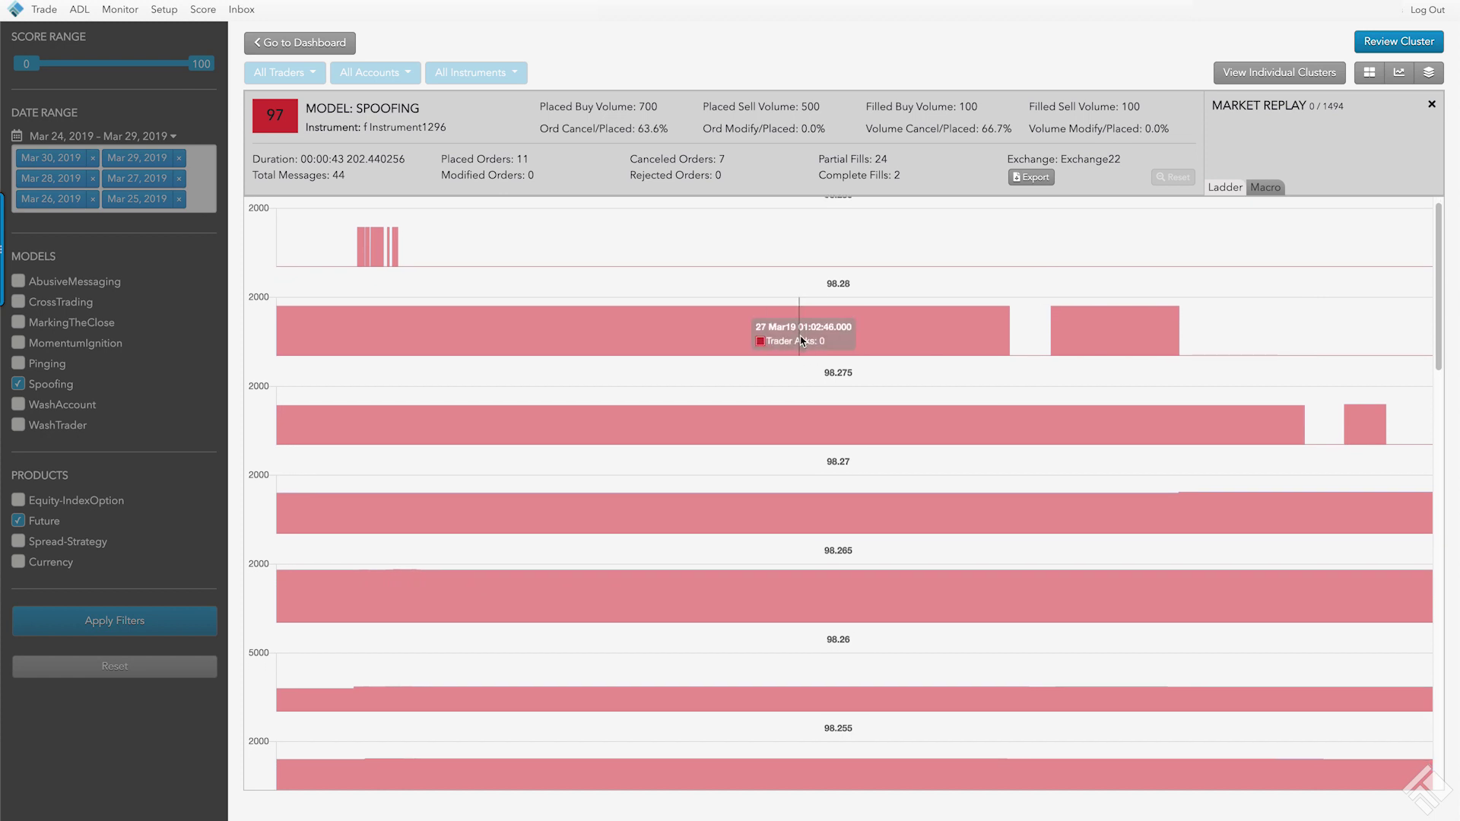
{"action": "left_click_drag", "start_coordinate": [1437, 319], "coordinate": [1436, 487]}
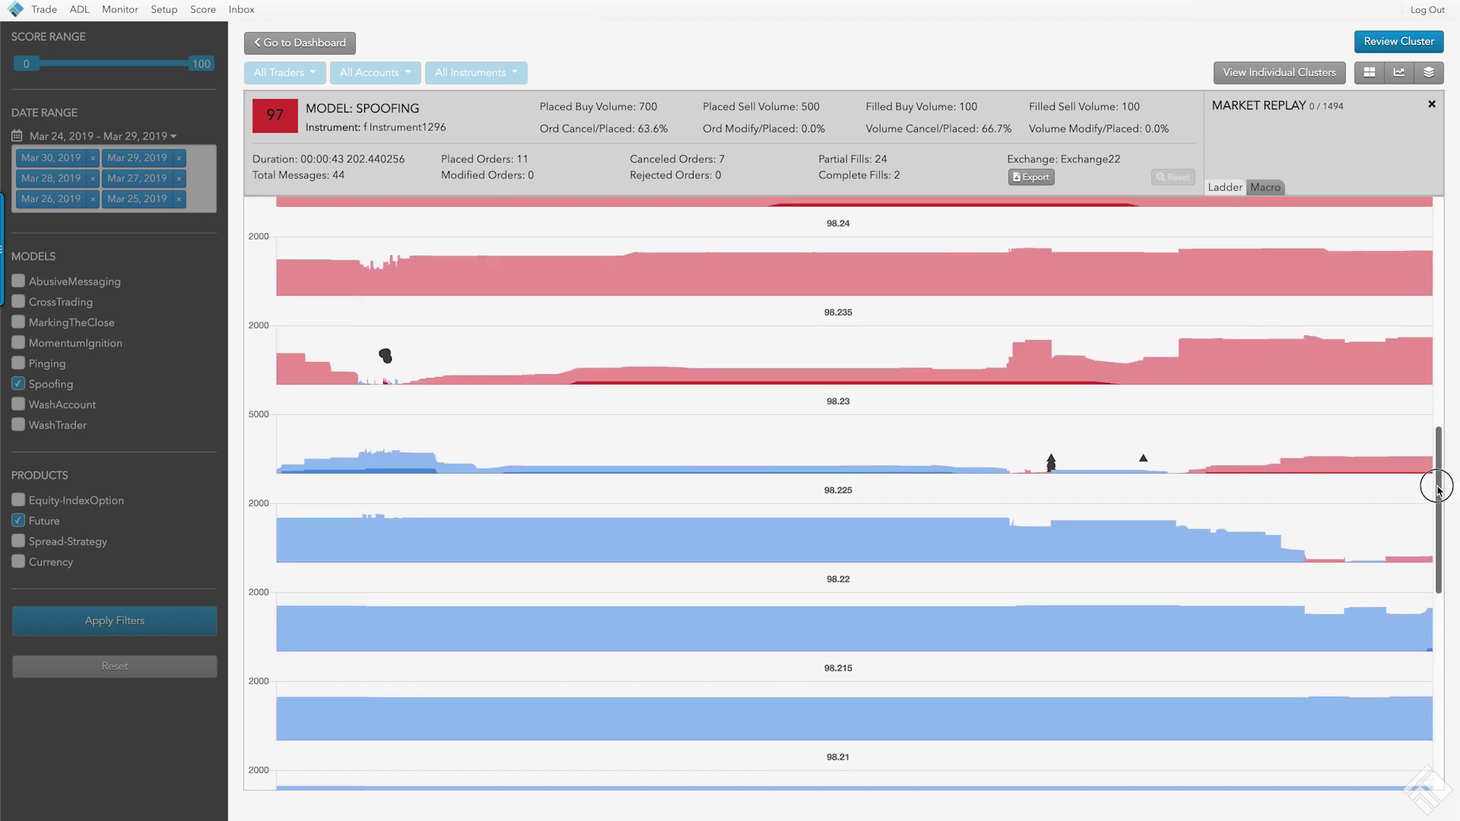